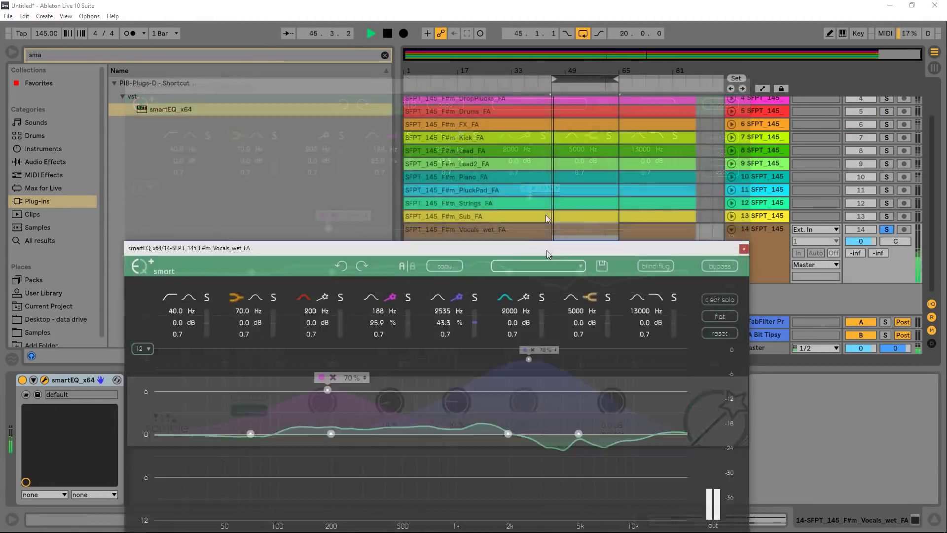
Compare standard and speech learning, keep speech, and nudge the pink band to 179 Hz at 26.3%
left_click_drag(547, 254, 546, 40)
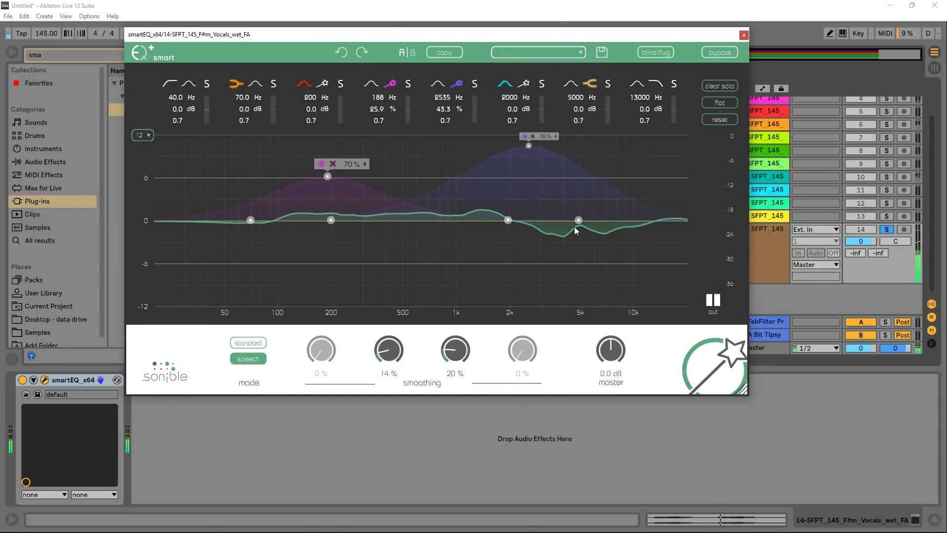
left_click_drag(393, 37, 392, 57)
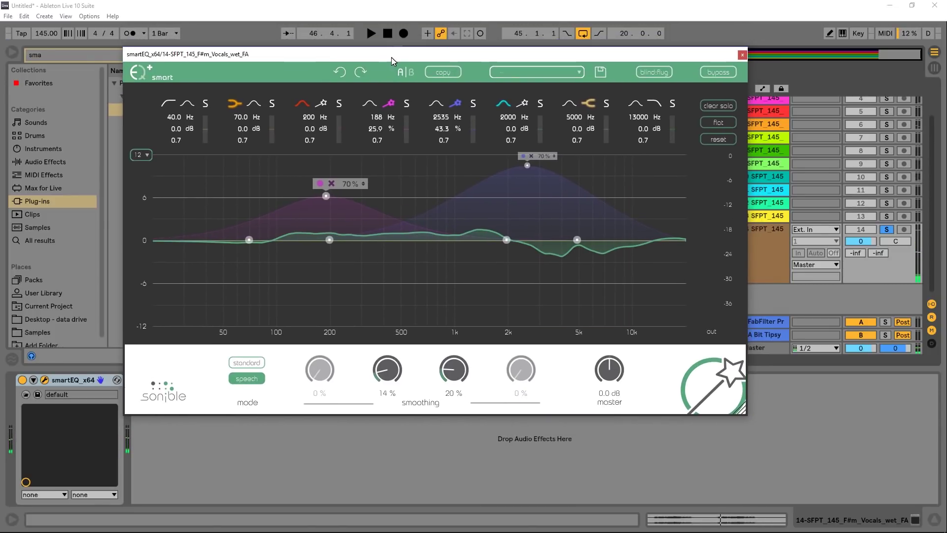
left_click(246, 363)
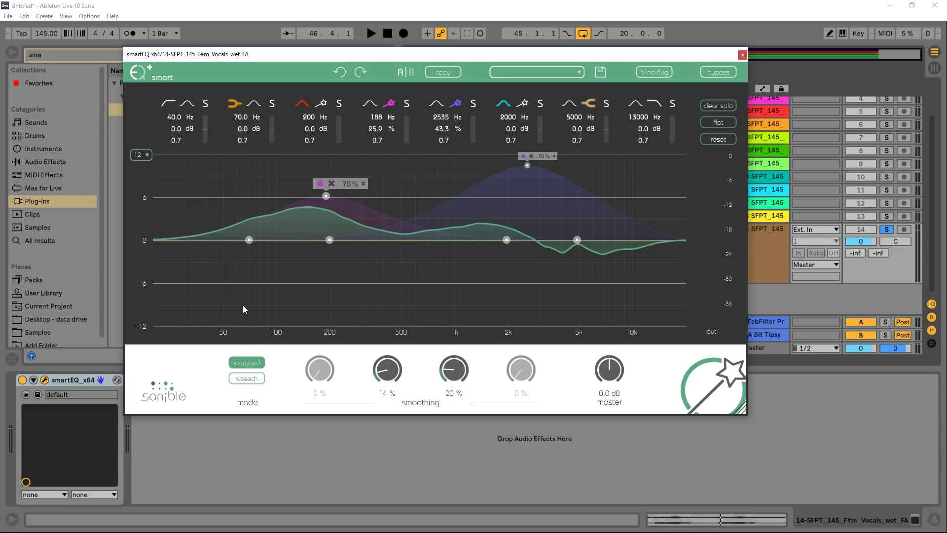
left_click(251, 379)
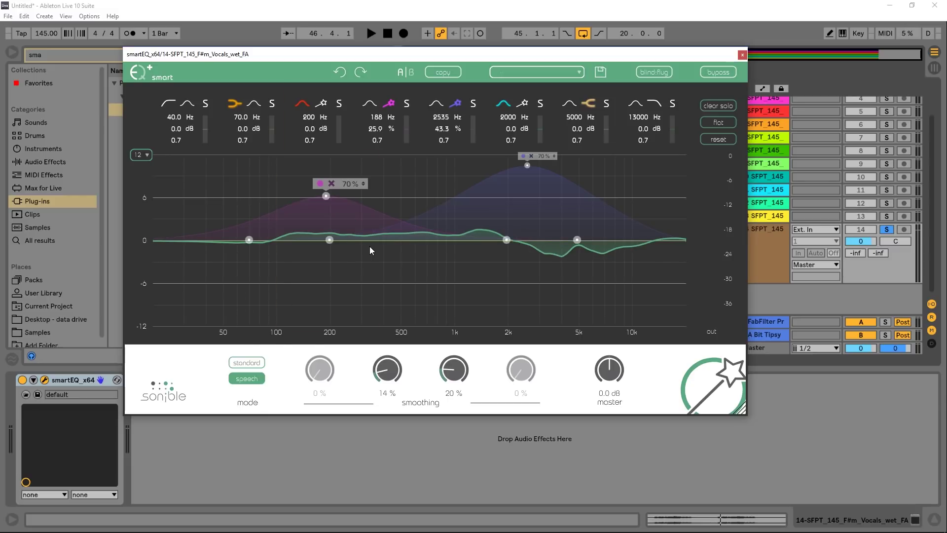
left_click_drag(326, 196, 322, 196)
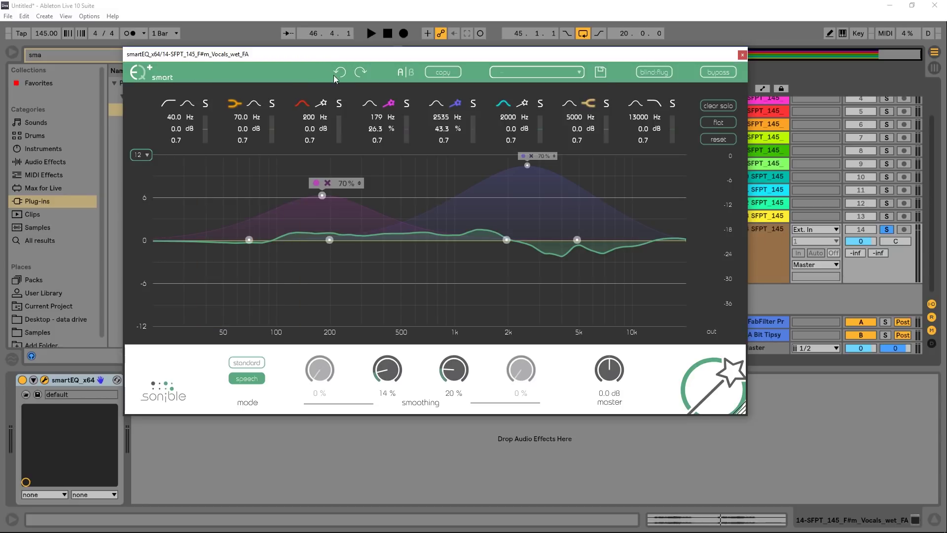
Redo the pink band back to 188 Hz at 50% and compare the A and B settings
left_click(356, 74)
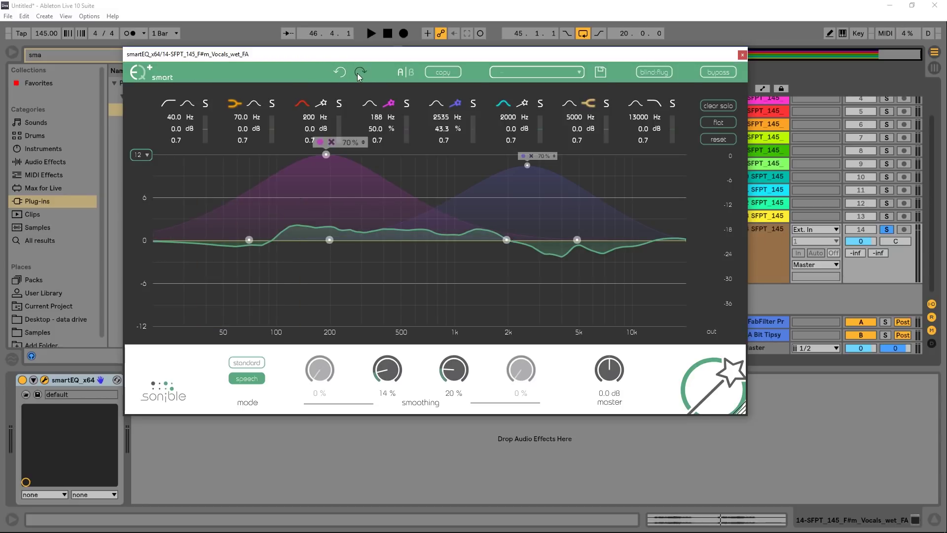
left_click(410, 71)
left_click(400, 73)
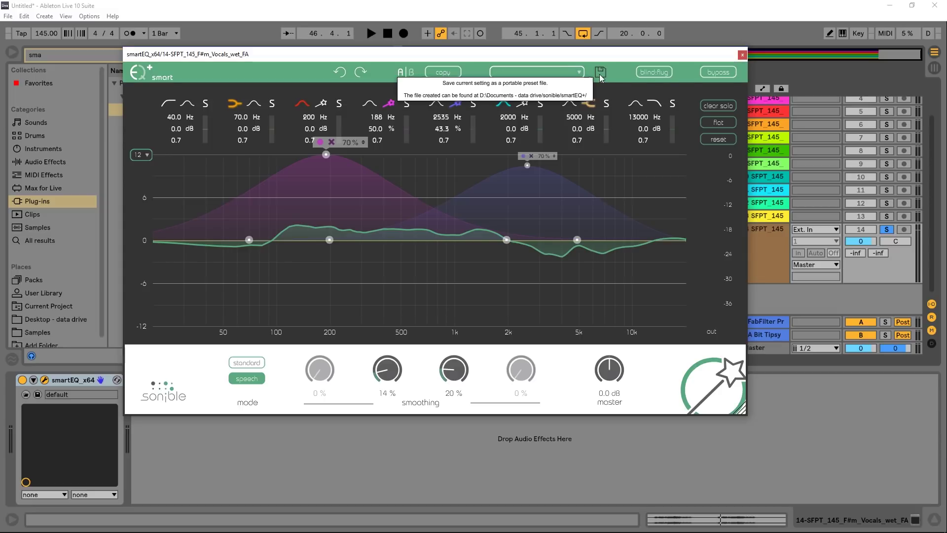
Run a brief blind test, then solo the 2000 Hz band and clear the solo
left_click(654, 72)
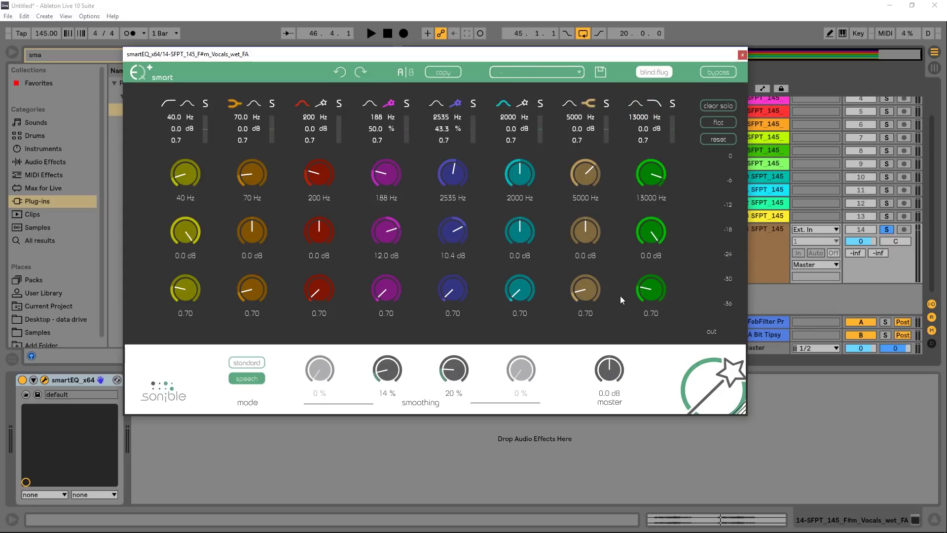
left_click(654, 72)
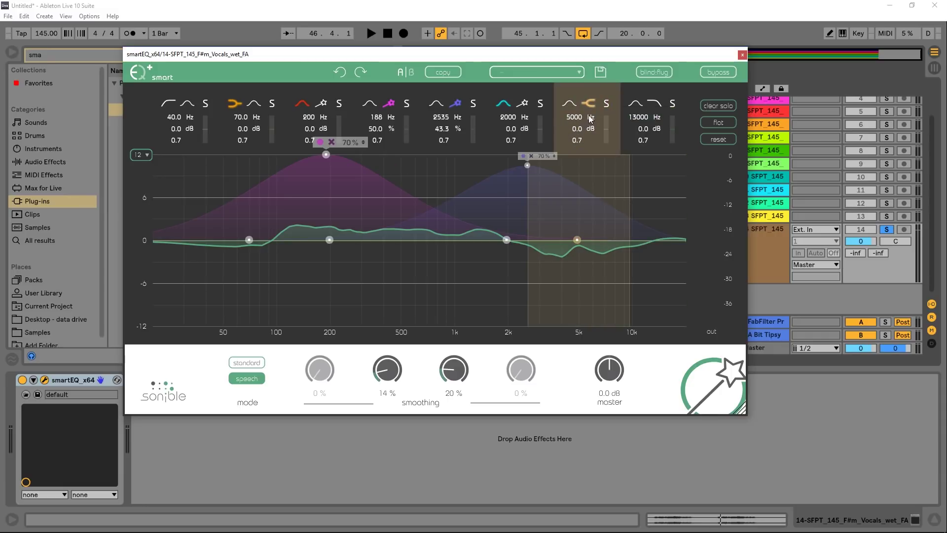
left_click(541, 103)
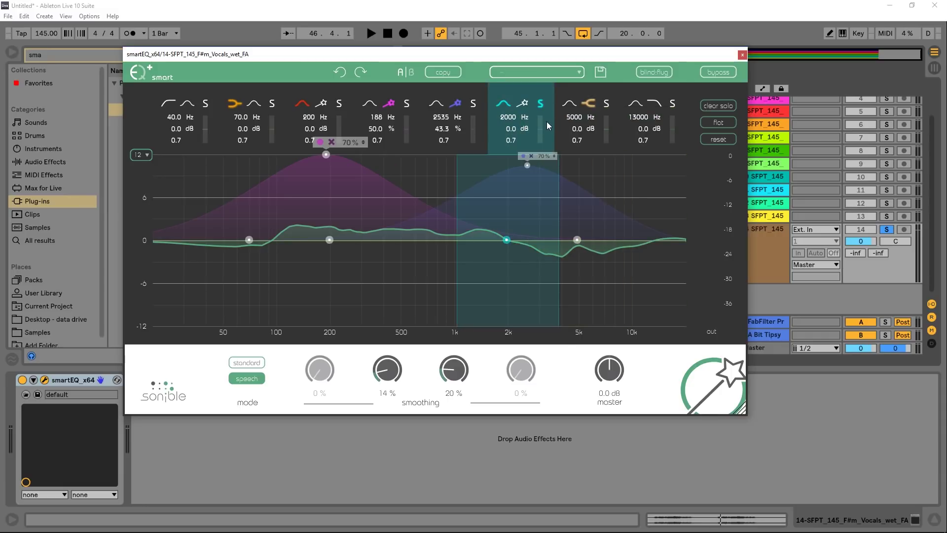
left_click(711, 104)
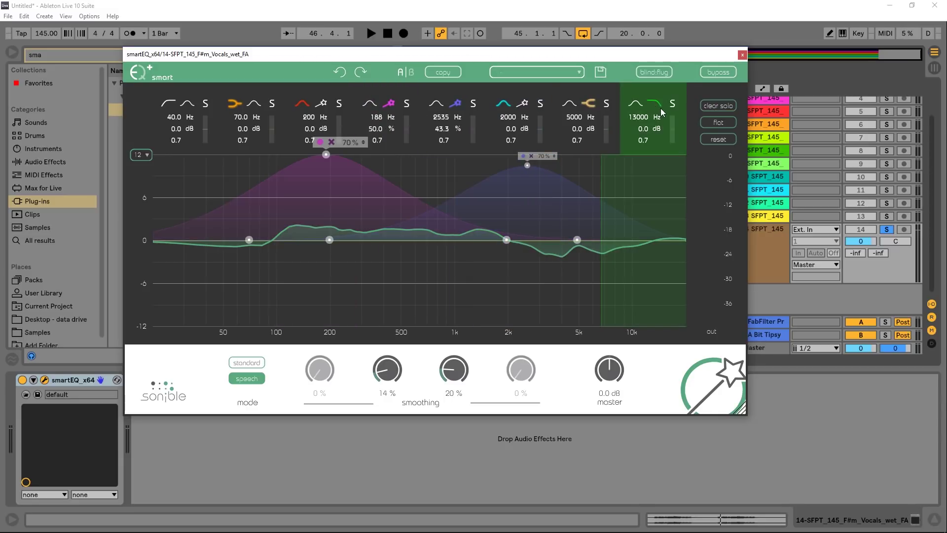
Flatten all band gains to 0 dB and reset every band to default
left_click(718, 123)
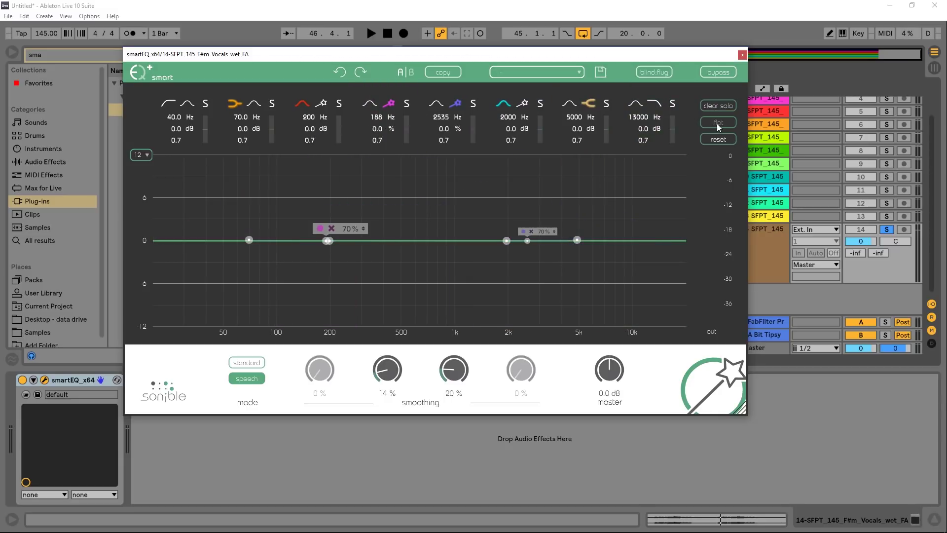
left_click(717, 139)
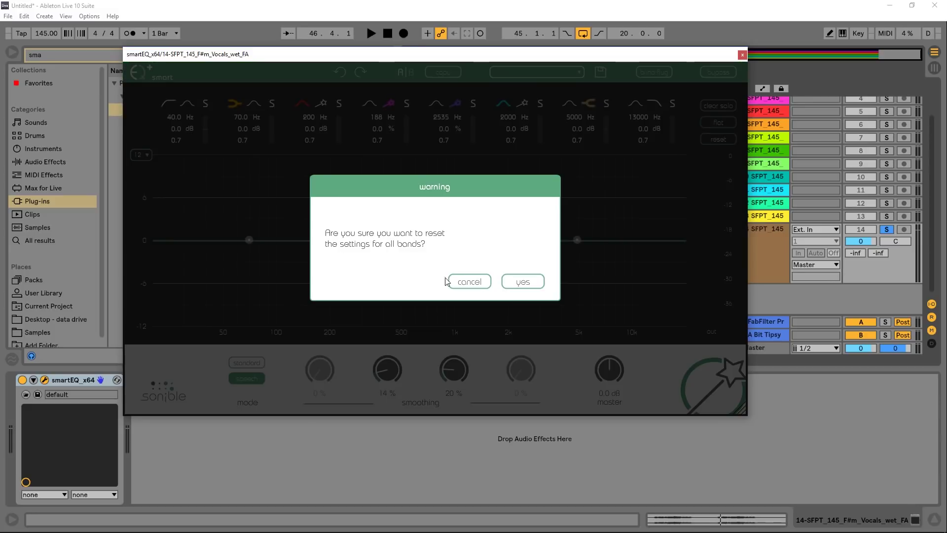
left_click(522, 281)
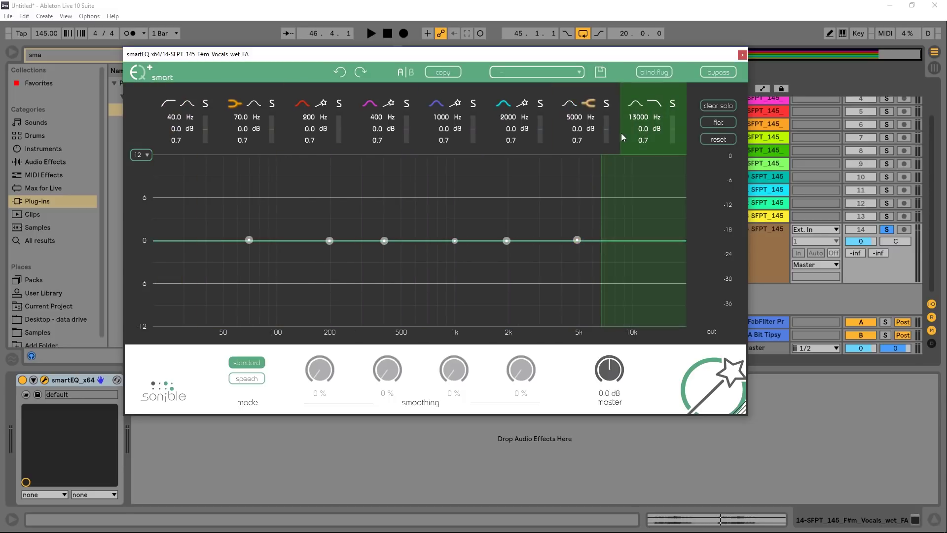
Shape band 3 into a bell boost of +4.2 dB at 308 Hz with Q 1.0
left_click_drag(329, 241, 354, 203)
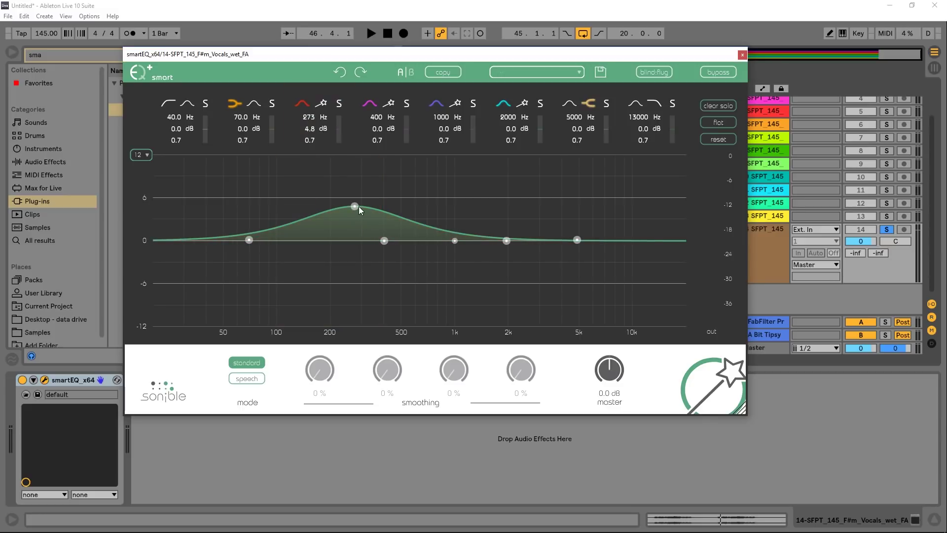
scroll(307, 130, "down", 2)
scroll(306, 130, "up", 2)
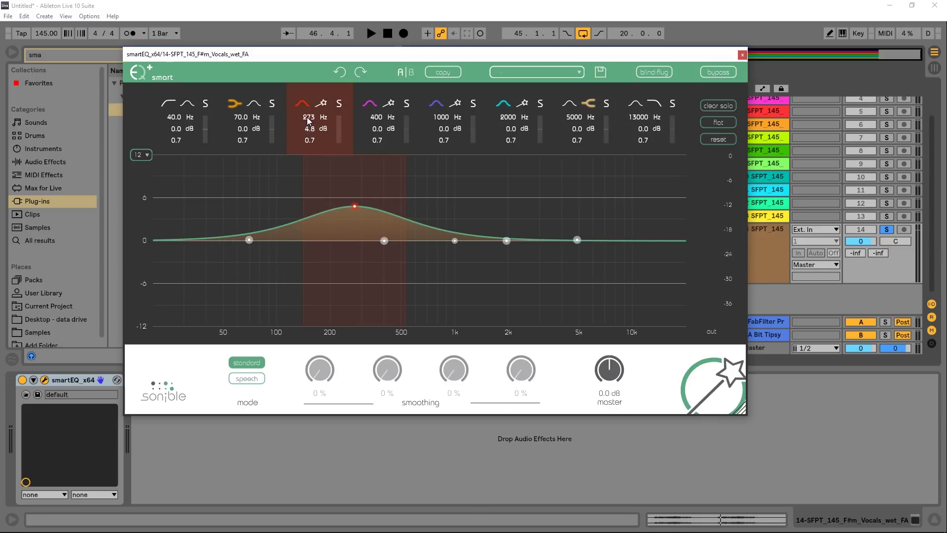
mouse_move(307, 117)
left_mouse_down()
mouse_move(308, 152)
mouse_move(309, 119)
left_mouse_up()
scroll(310, 144, "down", 2)
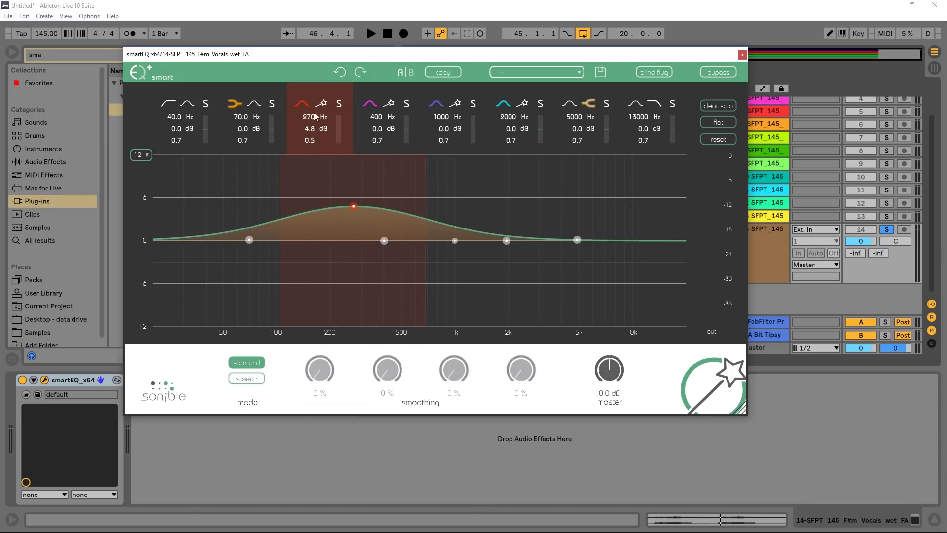
scroll(307, 174, "up", 4)
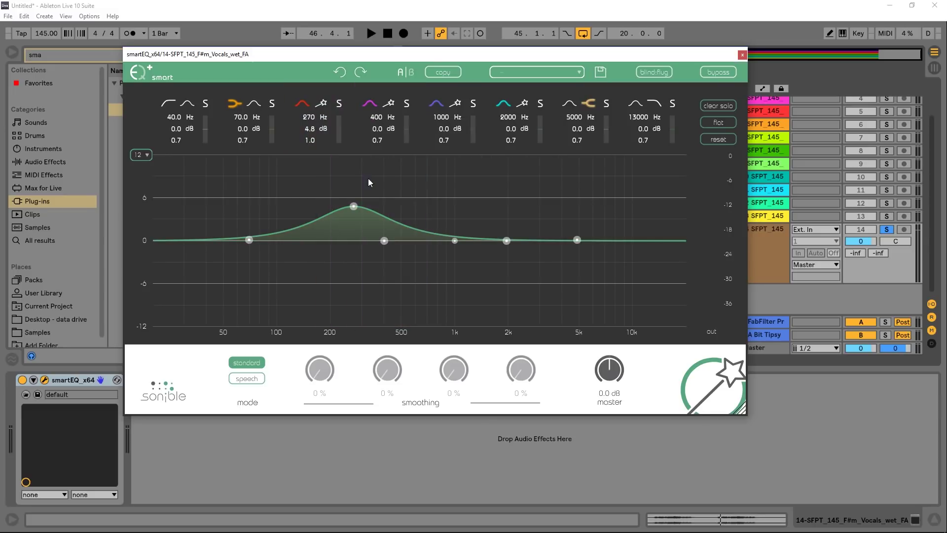
mouse_move(352, 210)
left_mouse_down()
mouse_move(511, 204)
mouse_move(344, 206)
mouse_move(504, 226)
mouse_move(363, 213)
left_mouse_up()
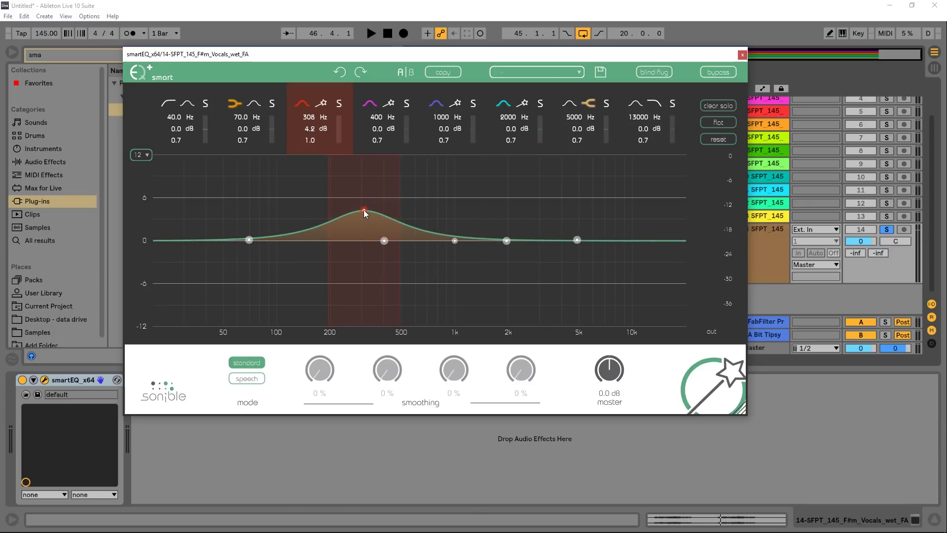
Convert the red 308 Hz band to a smart band that learns from the vocal, settling at 17.5%
left_click(321, 106)
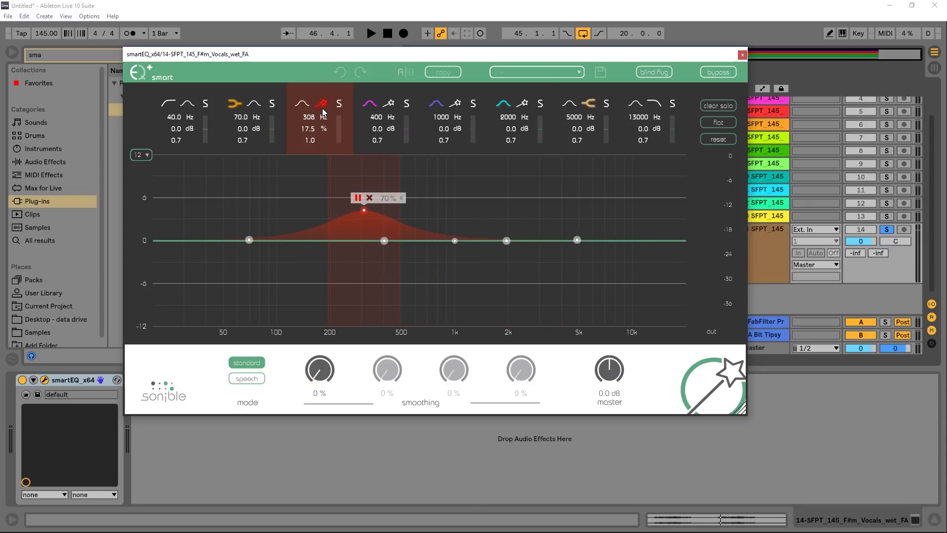
key("space")
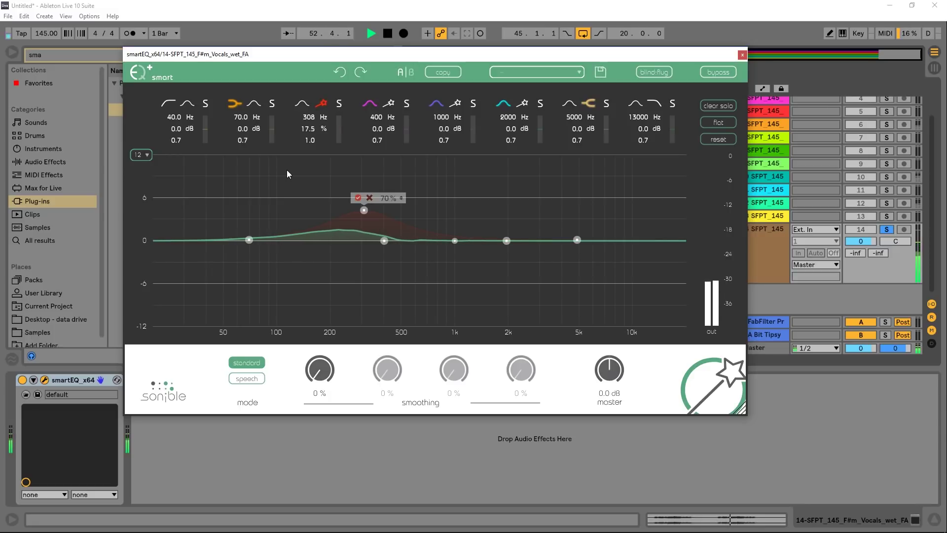
key("space")
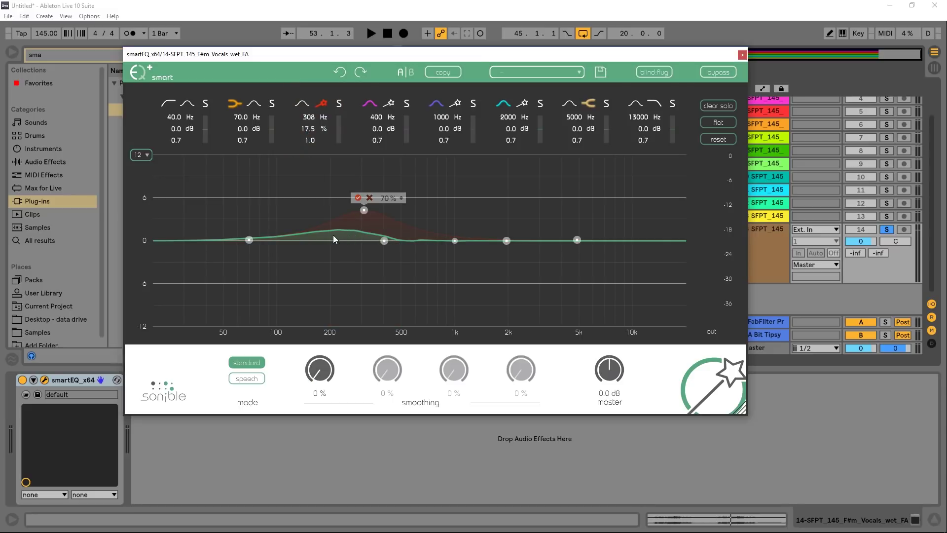
Widen the graph range to 24 dB and raise the red band's amount to 100%
left_click_drag(308, 129, 366, 25)
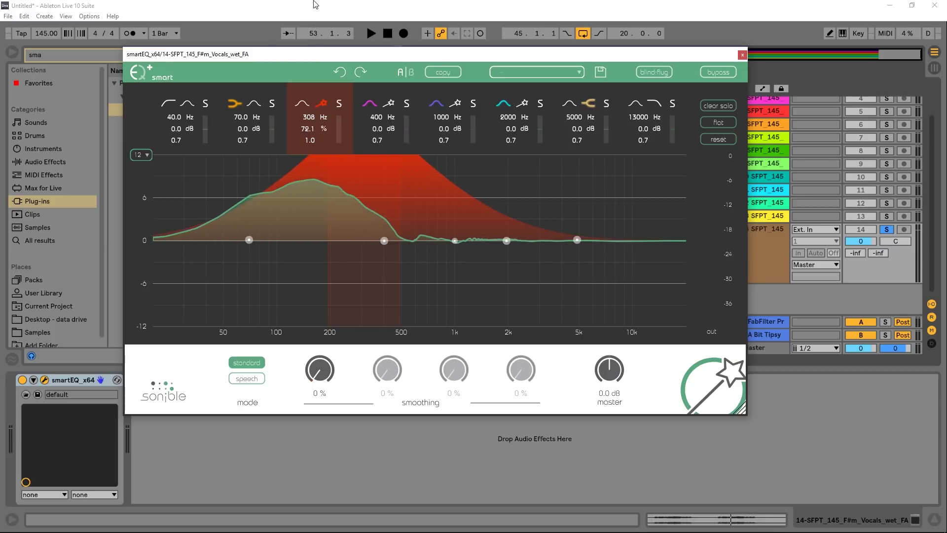
left_click_drag(307, 101, 270, 122)
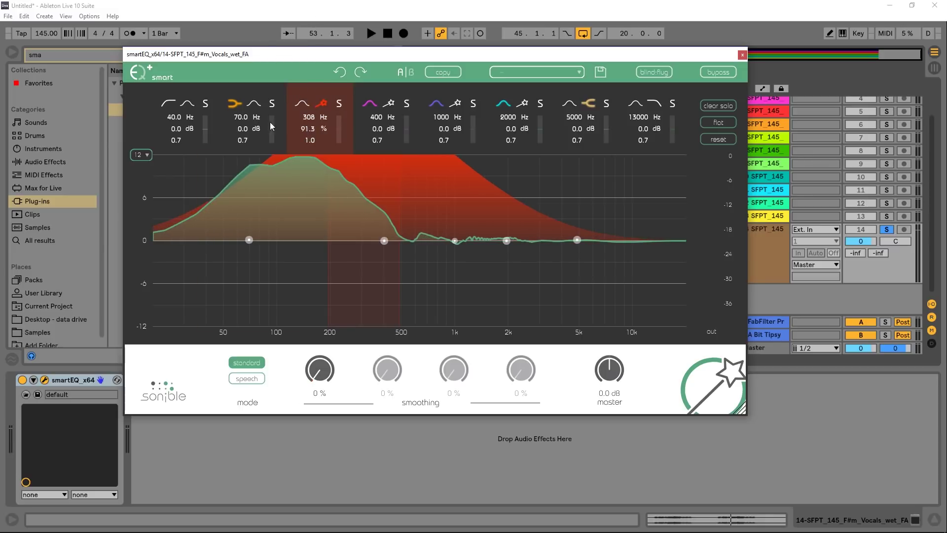
left_click(141, 154)
left_click(140, 168)
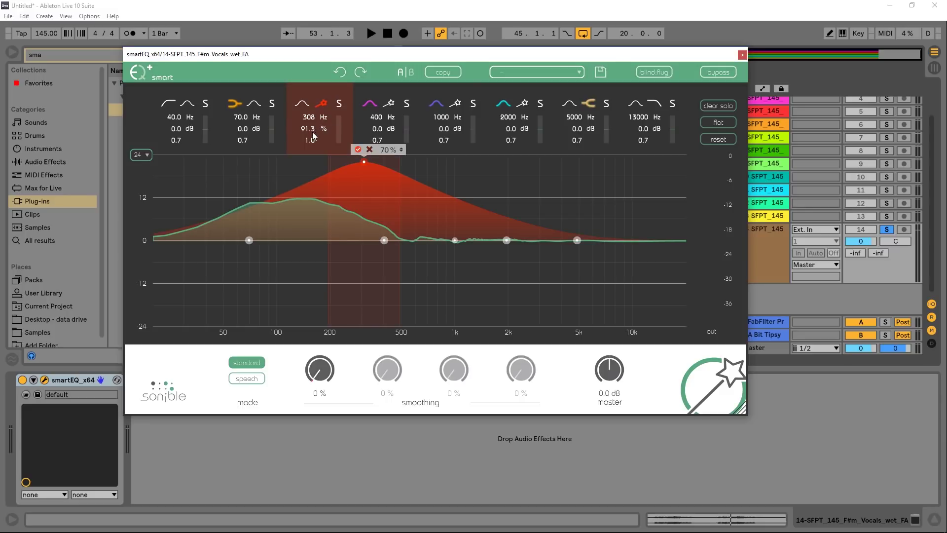
left_click_drag(313, 136, 311, 104)
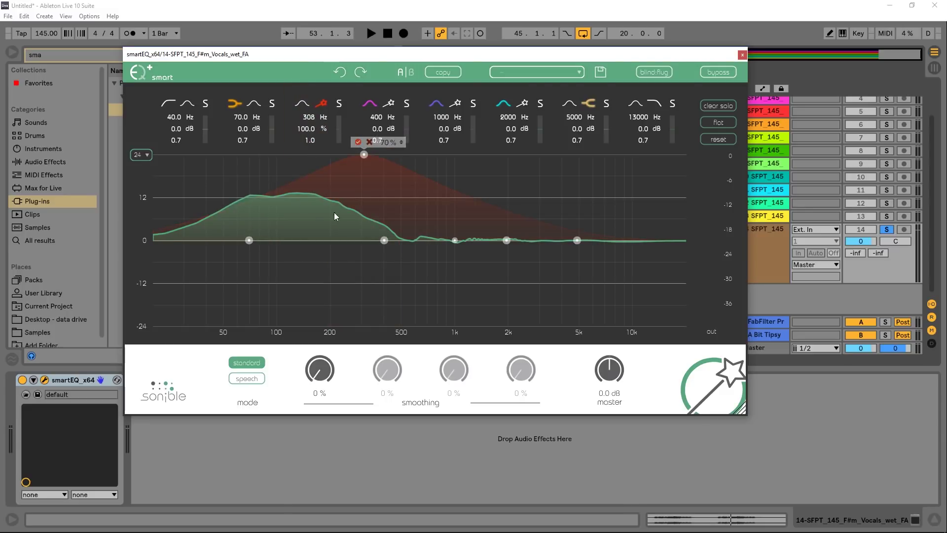
Audition the vocal in speech learning mode and sweep the red band up to 554 Hz
key("space")
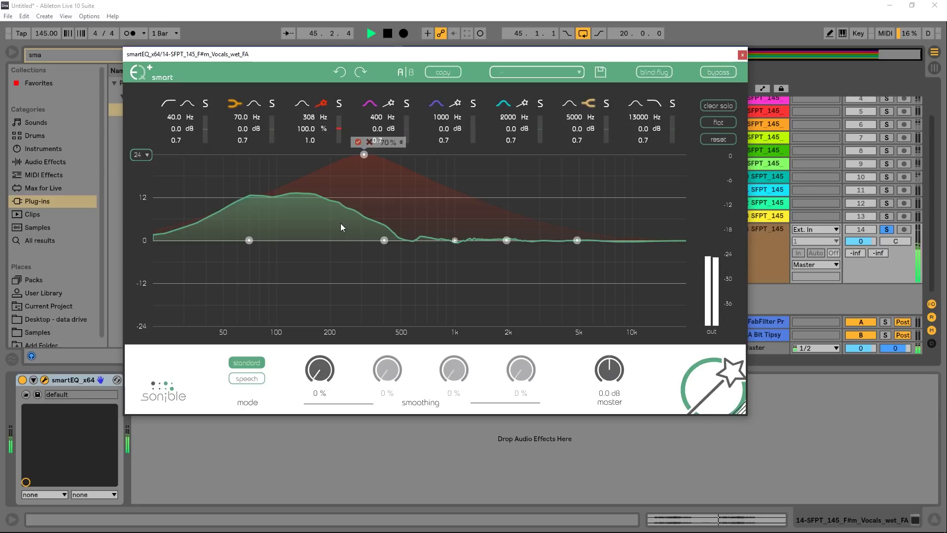
key("space")
left_click(247, 379)
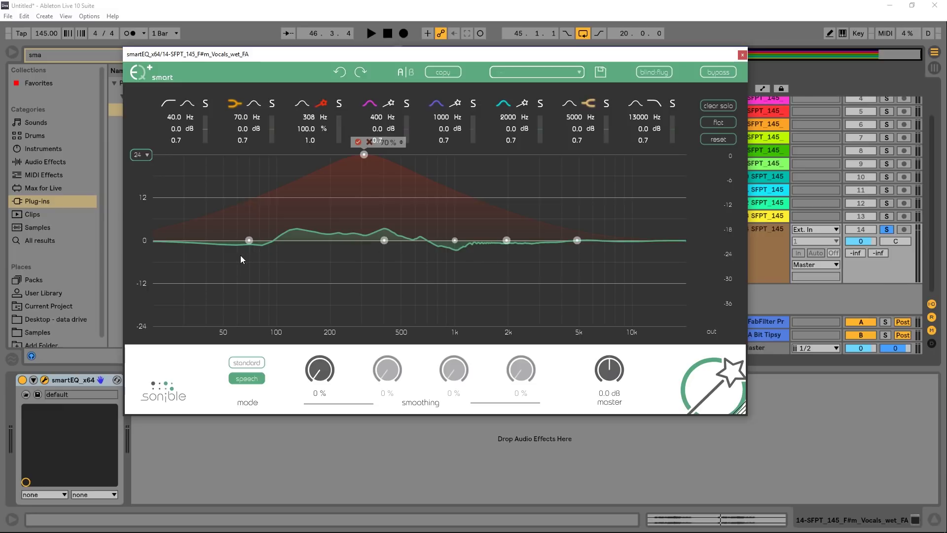
key("space")
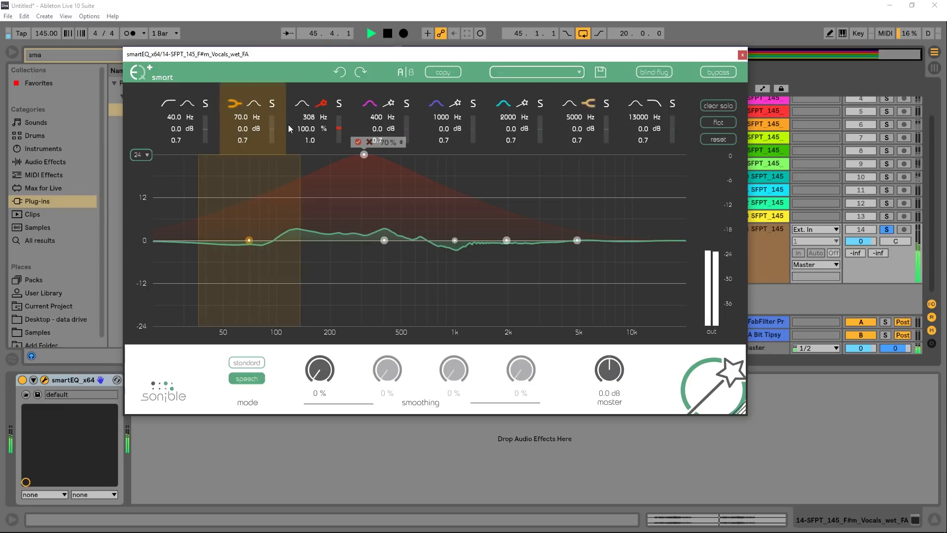
key("space")
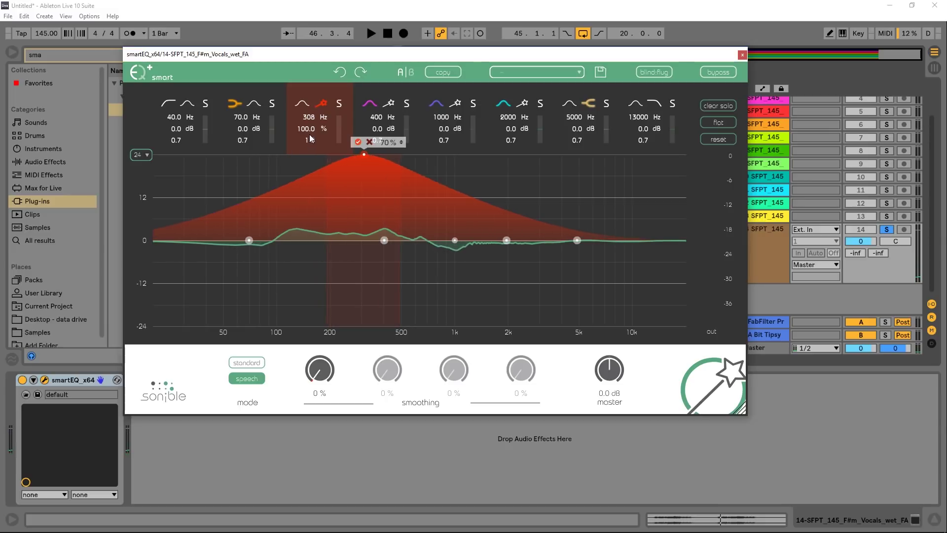
left_click_drag(308, 118, 300, 96)
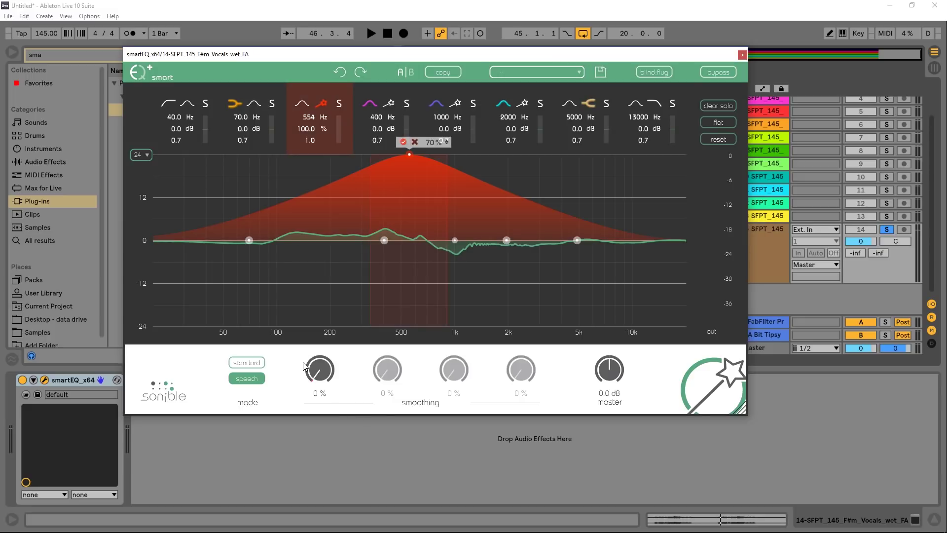
Set the first smoothing amount to 46%
left_click_drag(317, 375, 324, 330)
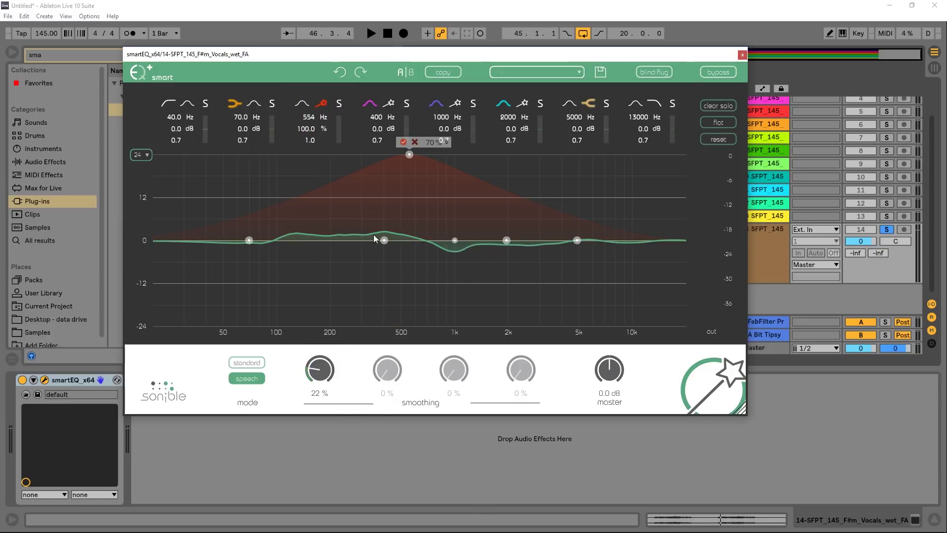
left_click_drag(319, 375, 320, 397)
left_click_drag(336, 351, 316, 403)
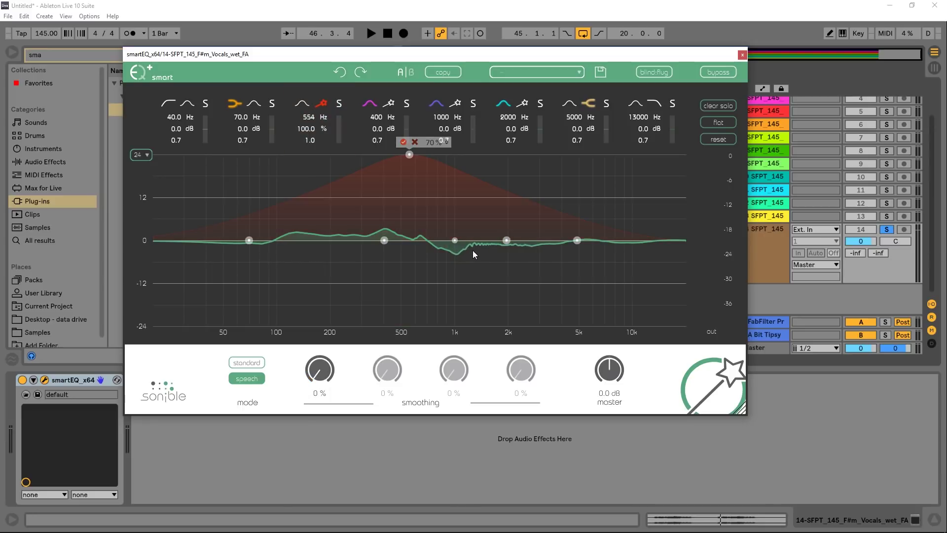
left_click_drag(320, 370, 319, 315)
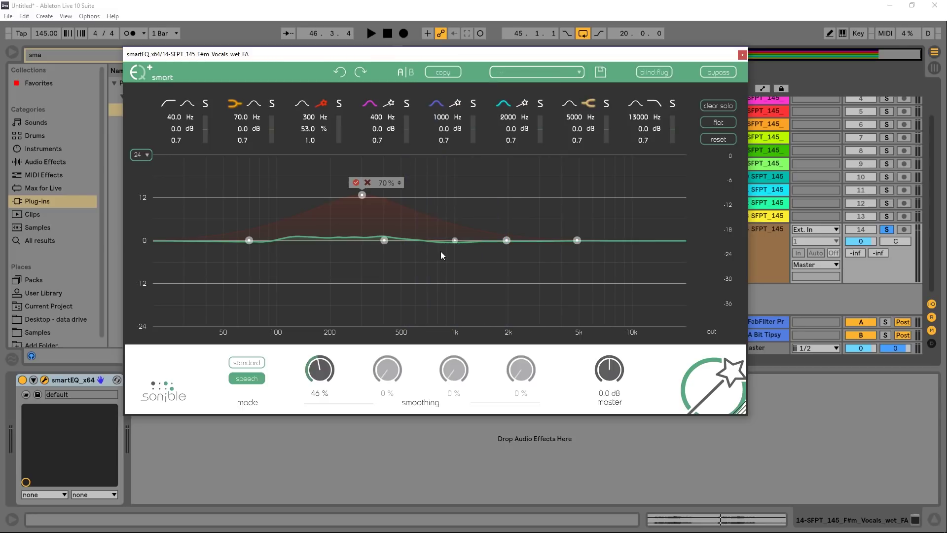
Cut band 5 at 936 Hz down to -7.7 dB and boost band 6 to 8.3 dB at 2655 Hz
left_click_drag(453, 240, 449, 252)
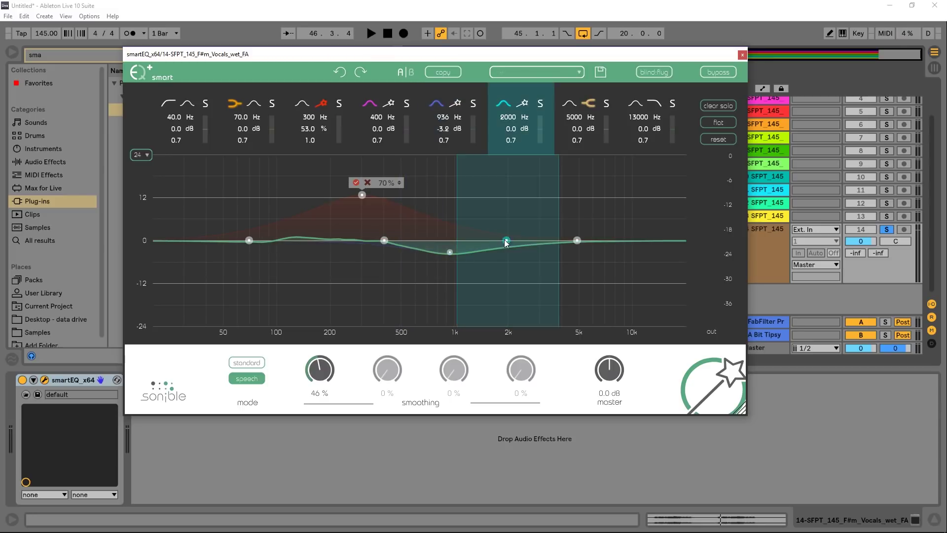
left_click_drag(506, 240, 530, 211)
left_click_drag(450, 252, 450, 268)
Switch bands 5 and 6 to smart mode and let them learn during vocal playback
key("space")
left_click(457, 105)
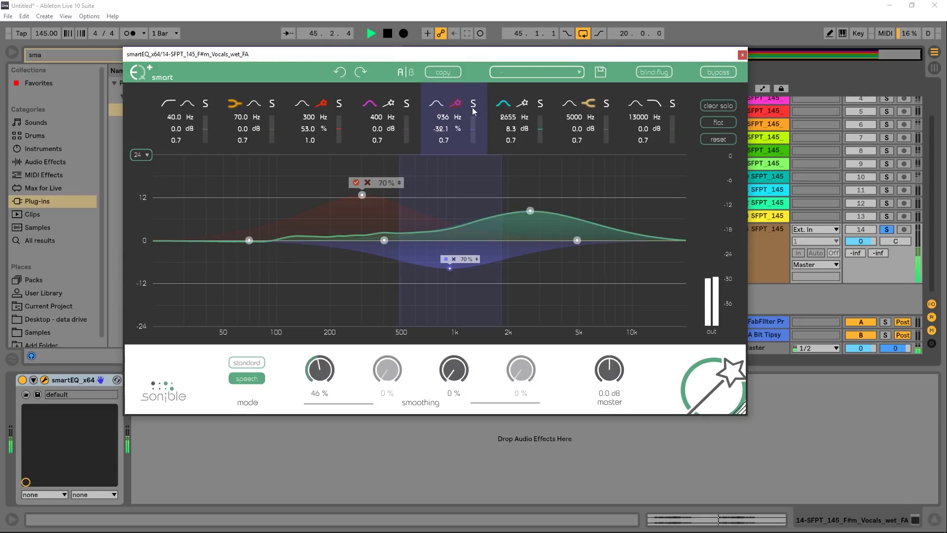
left_click(524, 104)
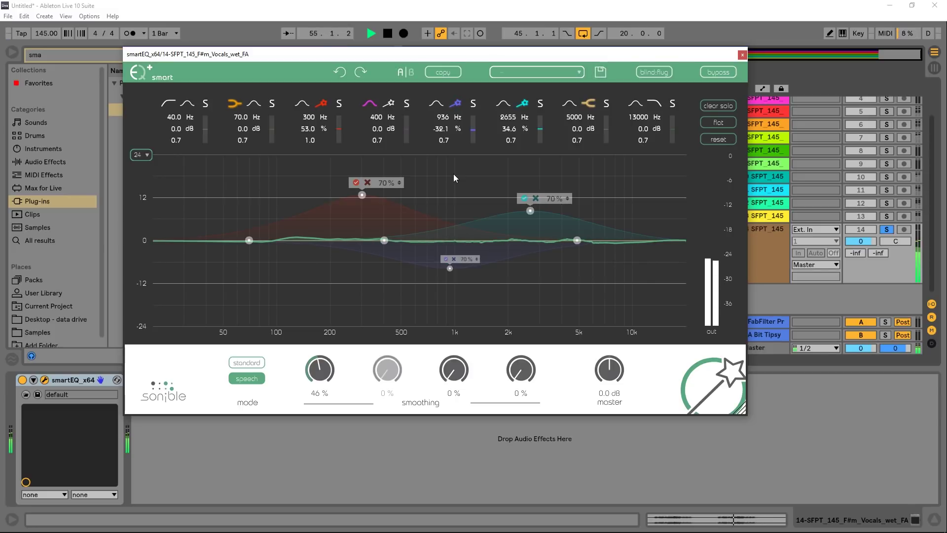
key("space")
Place the smart bands at 3115 Hz, 808 Hz and 139 Hz, then close the plugin window
left_click_drag(529, 213, 542, 190)
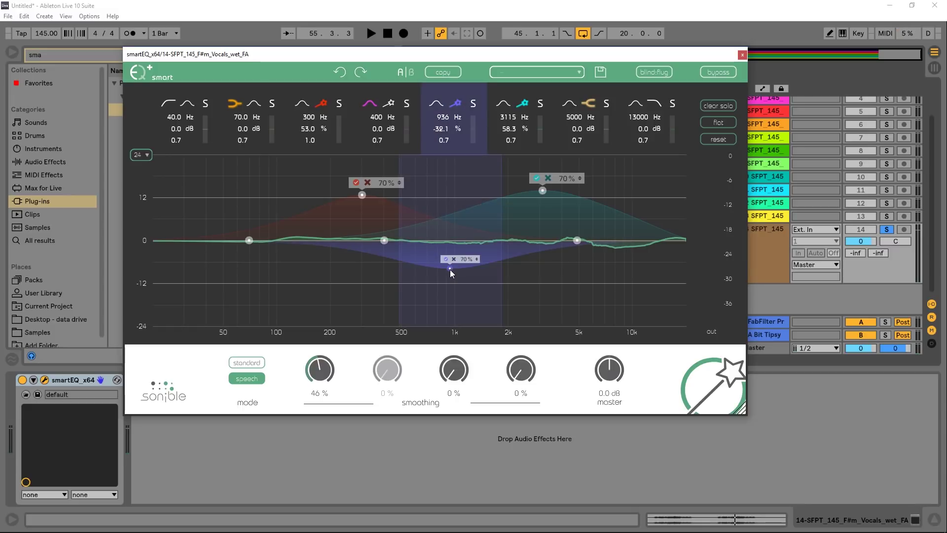
left_click_drag(449, 269, 441, 211)
left_click_drag(362, 195, 303, 212)
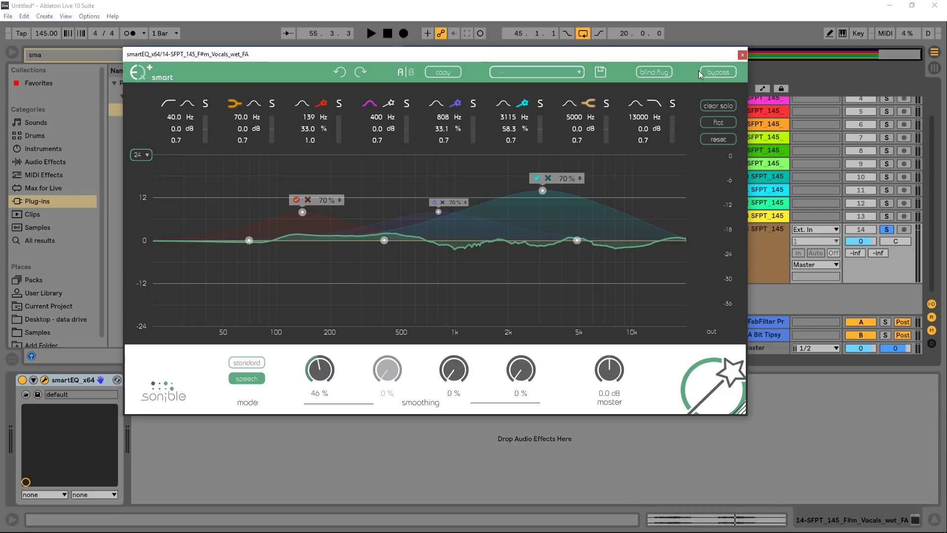
left_click(743, 54)
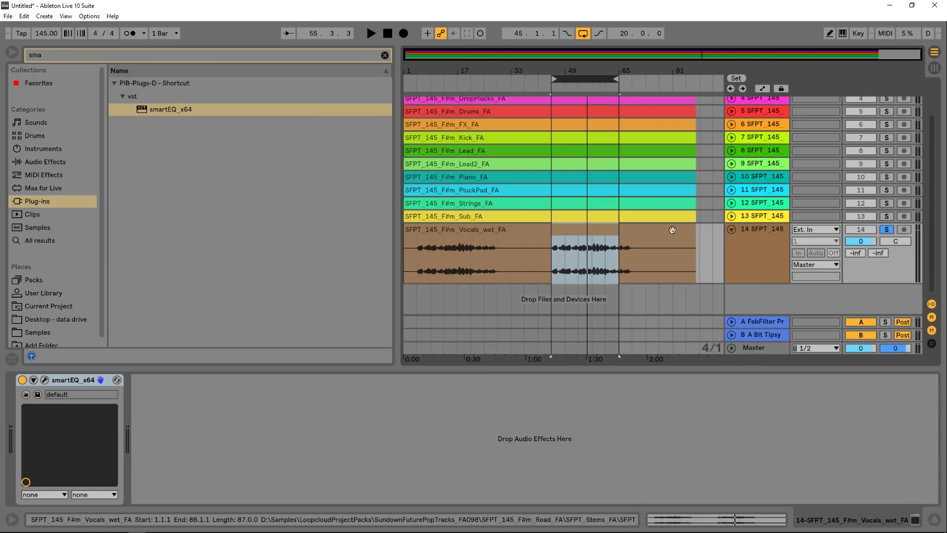
Delete the vocal's smartEQ+, select the Strings track, and loop bars 49–61
left_click(80, 387)
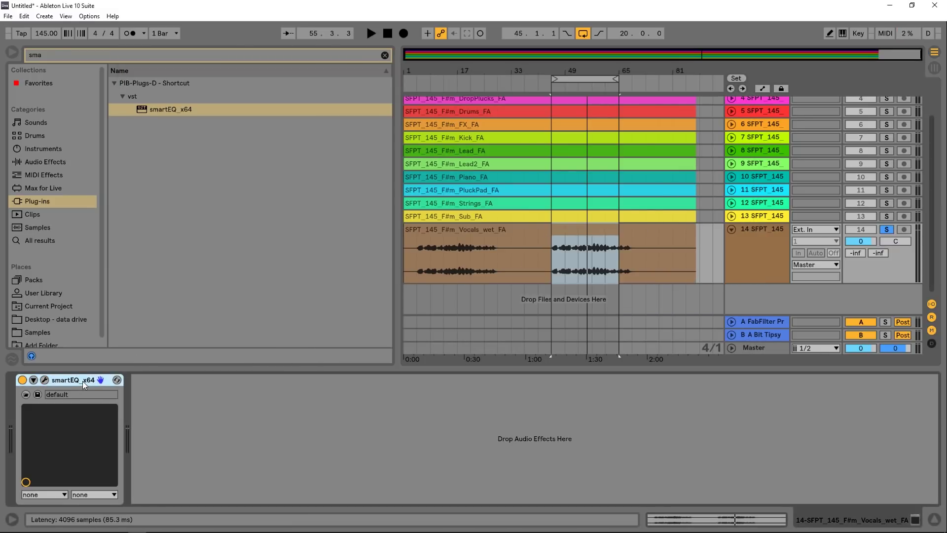
key("Delete")
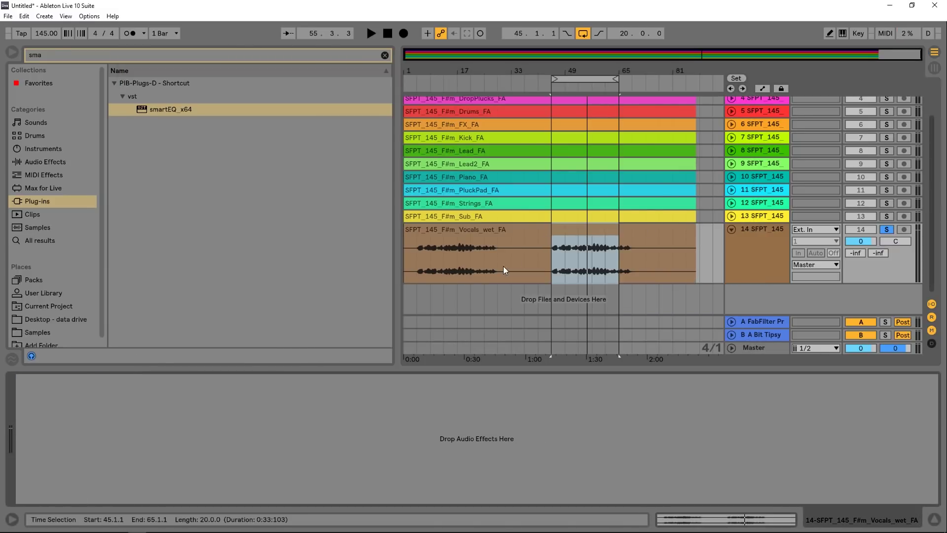
left_click(732, 202)
left_click(566, 244)
key("space")
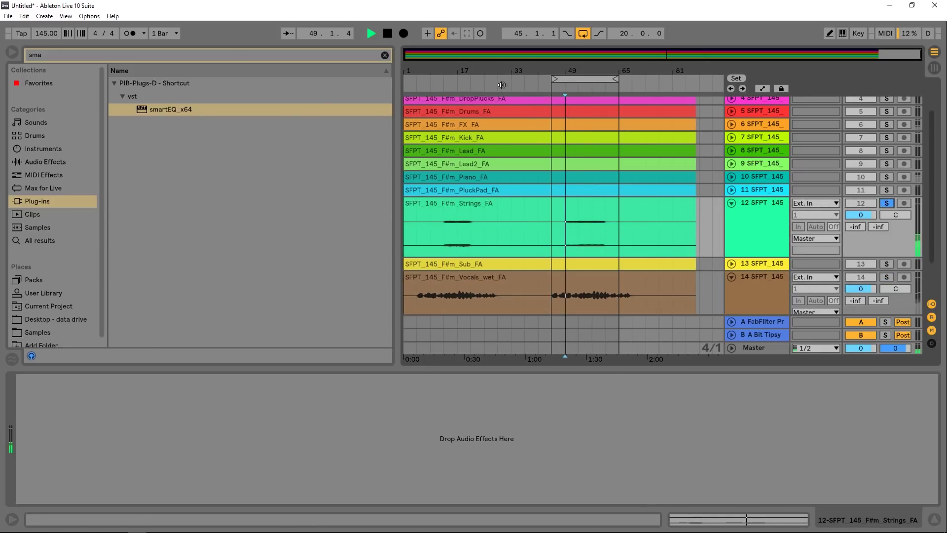
mouse_move(500, 70)
left_mouse_down()
mouse_move(496, 91)
mouse_move(512, 79)
left_mouse_up()
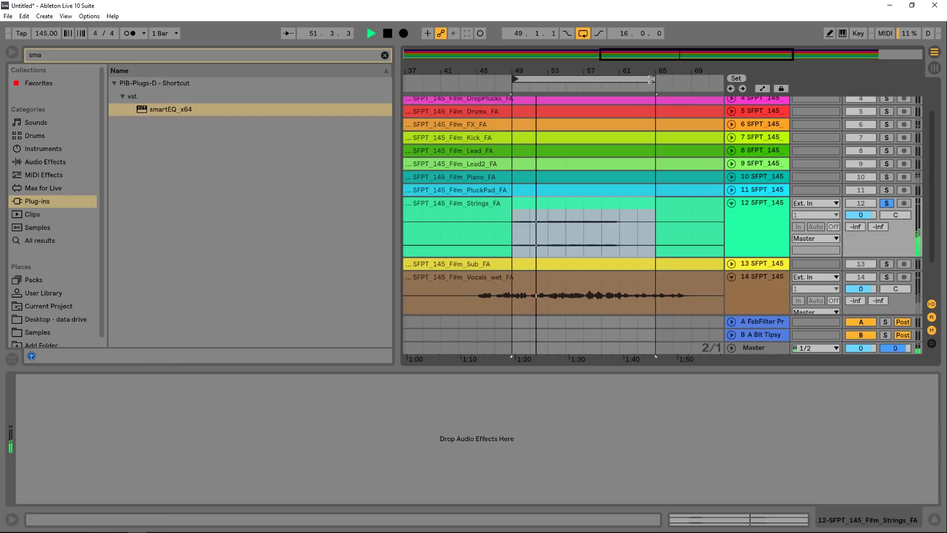
left_click_drag(650, 79, 619, 79)
key("space")
Add smartEQ_x64 to the Strings track and enlarge its plugin window
left_click_drag(161, 110, 544, 213)
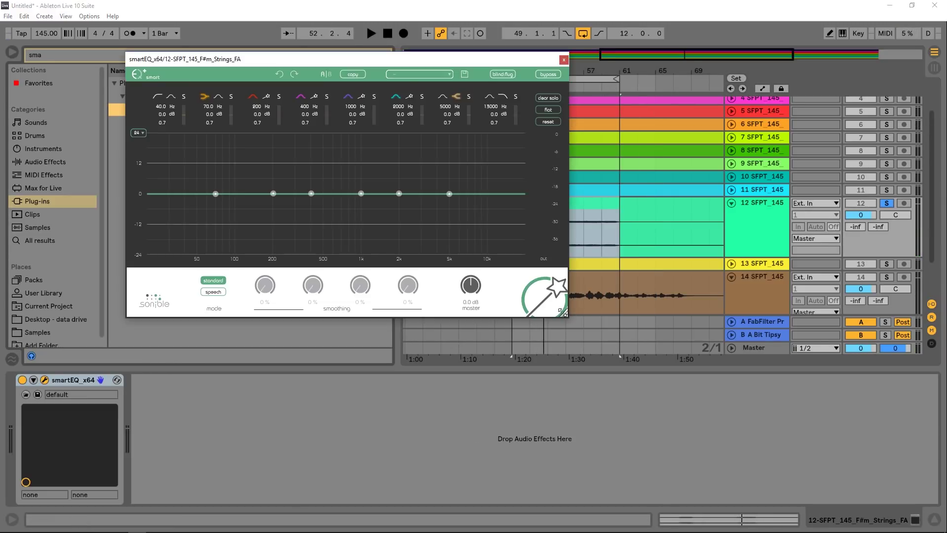
left_click_drag(562, 313, 833, 466)
left_click_drag(512, 66, 495, 63)
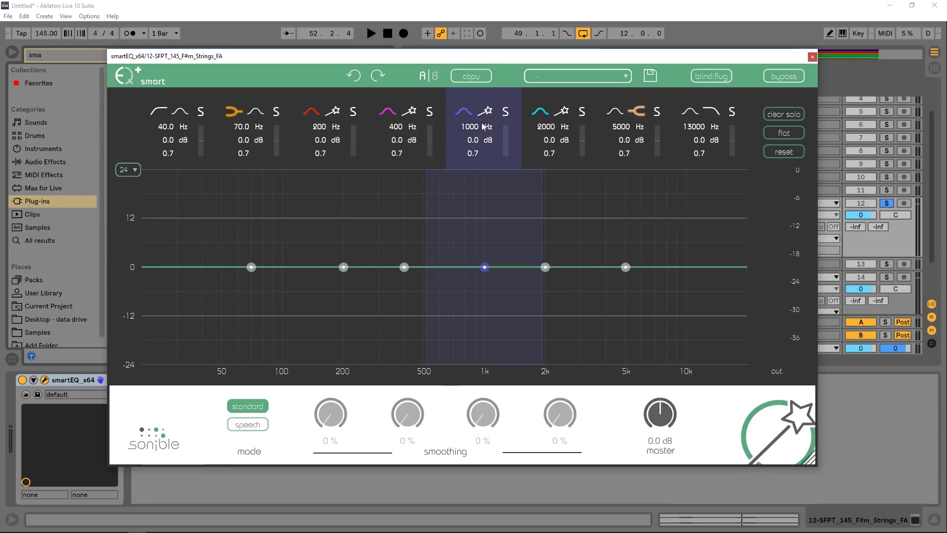
Make the 400, 1000 and 2000 Hz bands smart and move them to 197, 1026 and 5868 Hz
key("space")
left_click(413, 113)
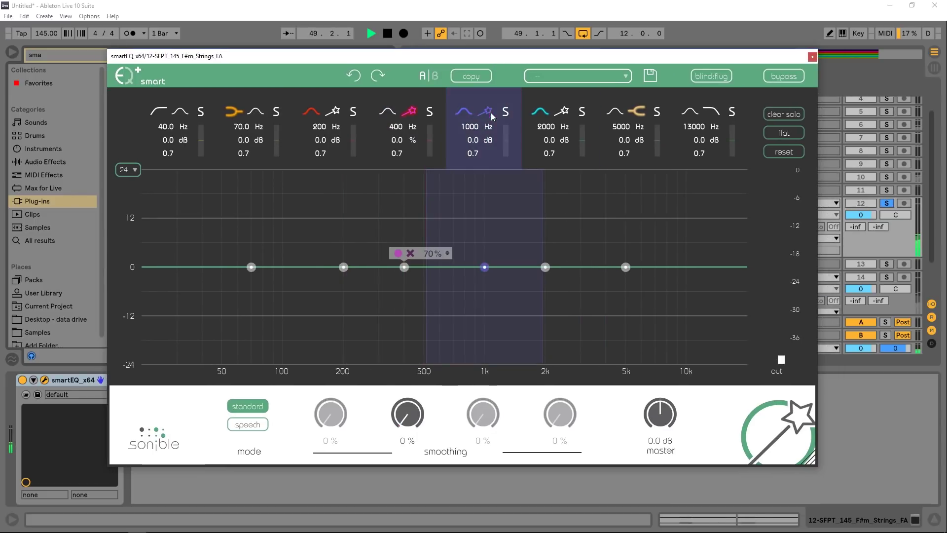
left_click(487, 111)
left_click(563, 111)
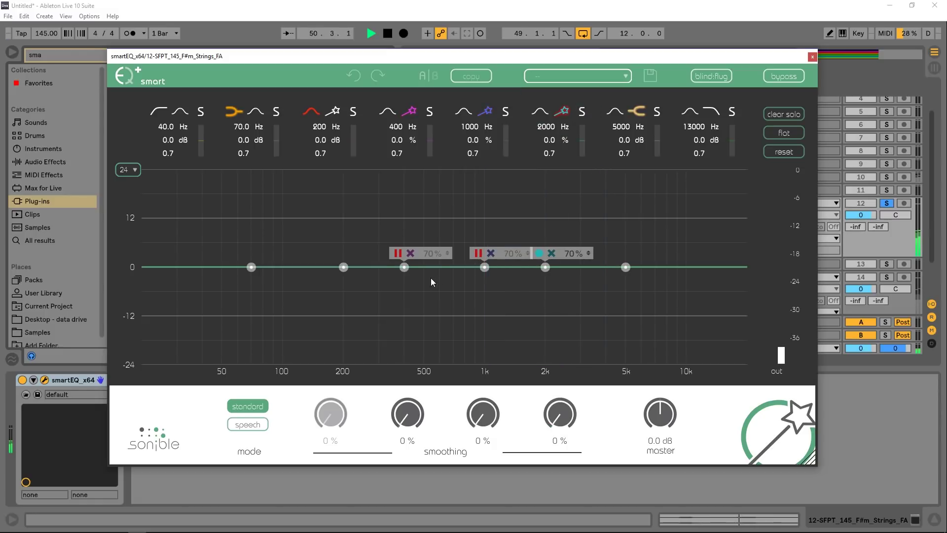
left_click_drag(404, 267, 342, 218)
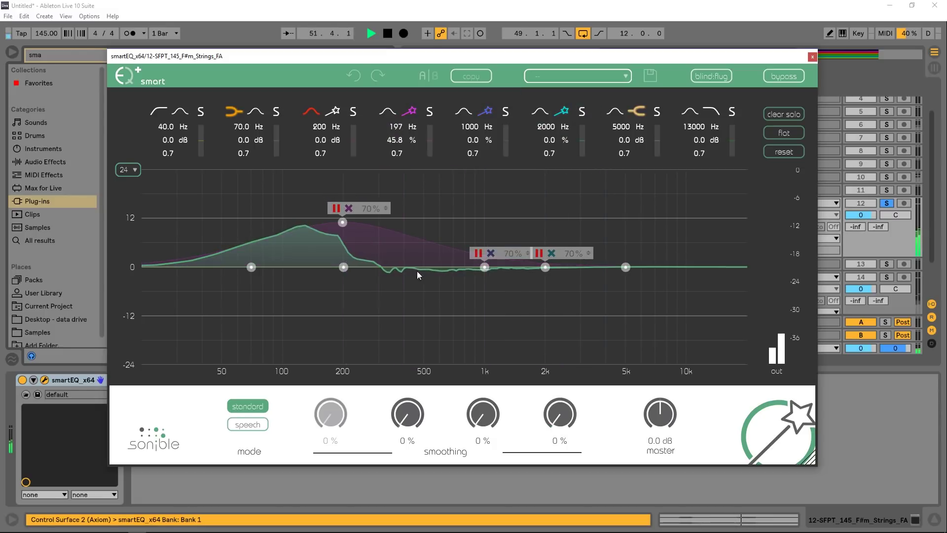
left_click_drag(484, 267, 486, 241)
left_click_drag(544, 267, 640, 227)
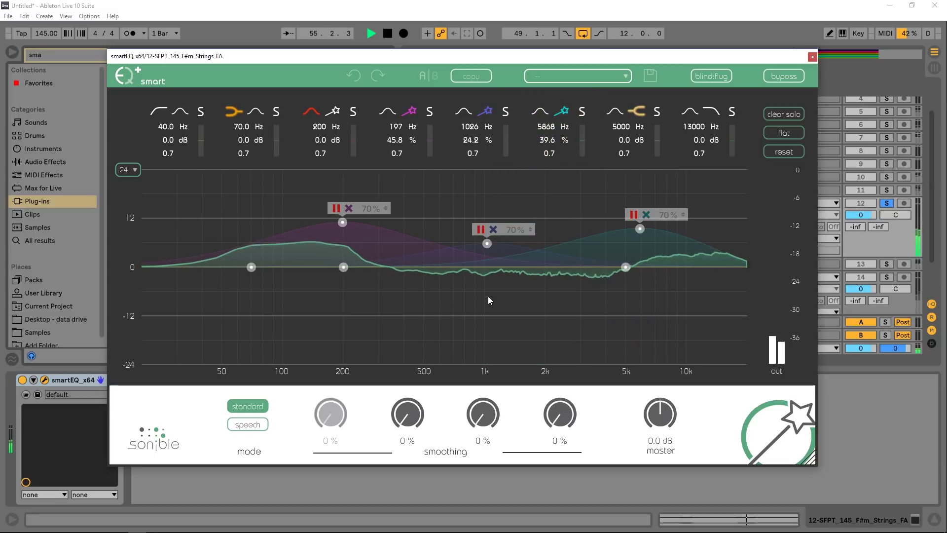
Set smoothing knobs 2–4 to 12%, 27% and 29%
left_click_drag(407, 417, 405, 403)
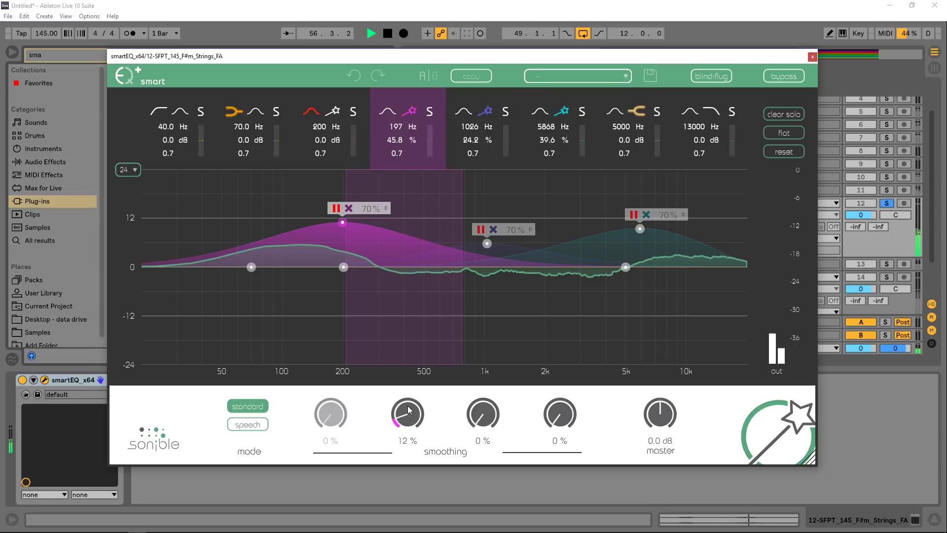
left_click_drag(481, 414, 477, 389)
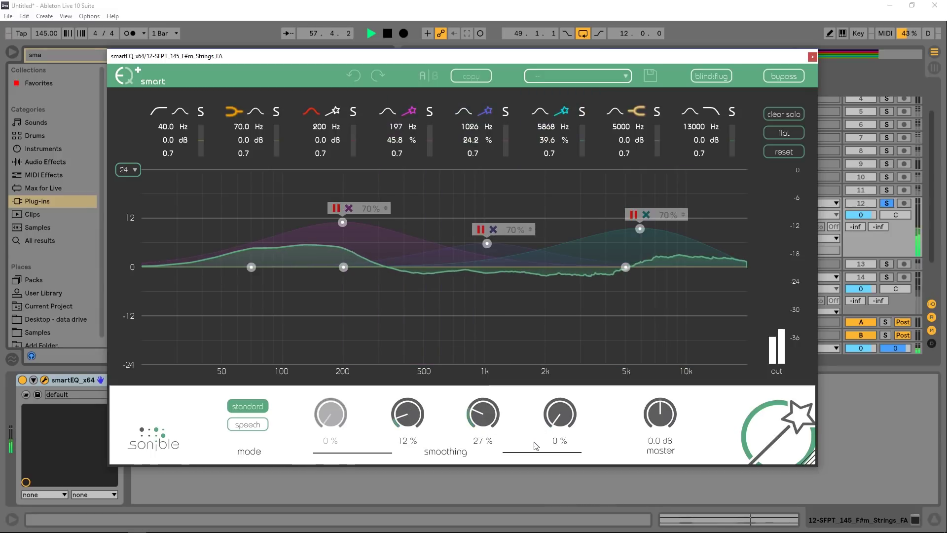
left_click_drag(560, 417, 569, 375)
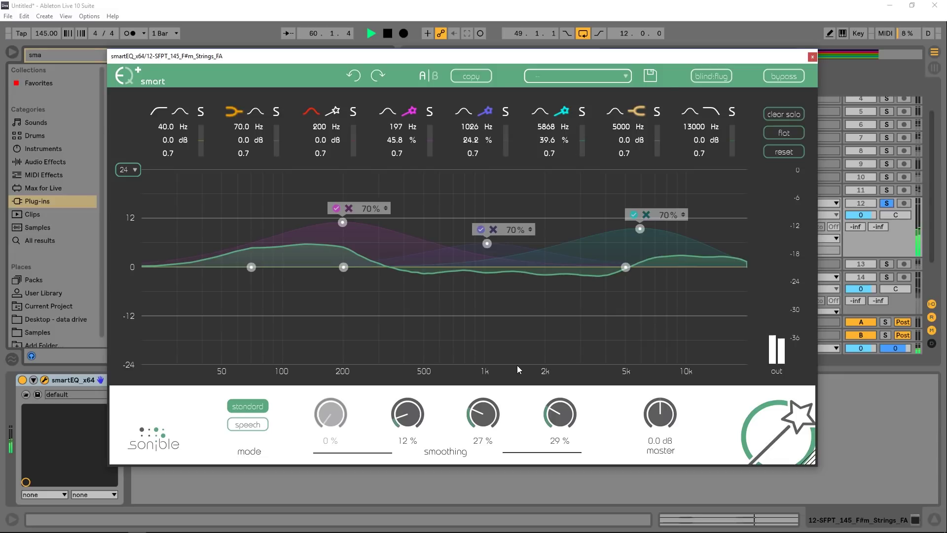
Compare the strings with smartEQ+ bypassed and active, internally and via the device switch
left_click(780, 77)
left_click(781, 79)
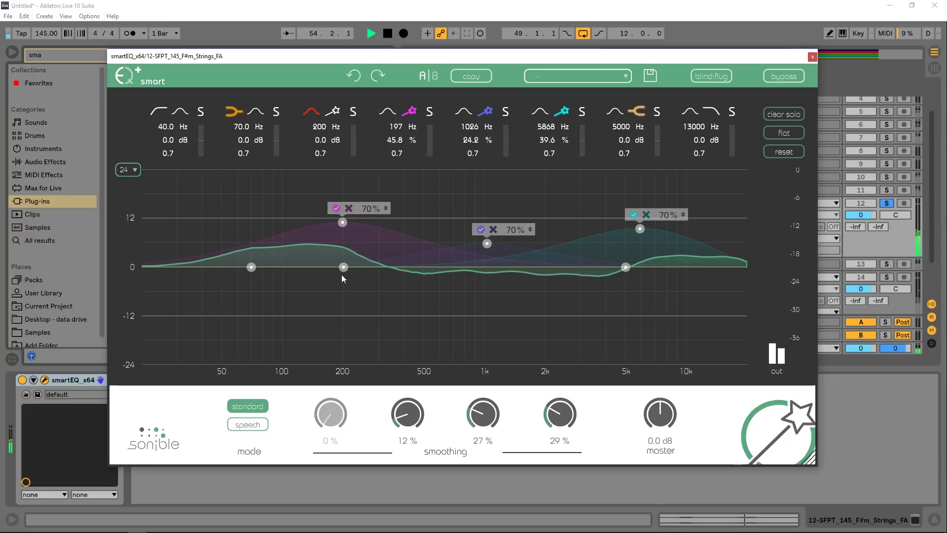
key("space")
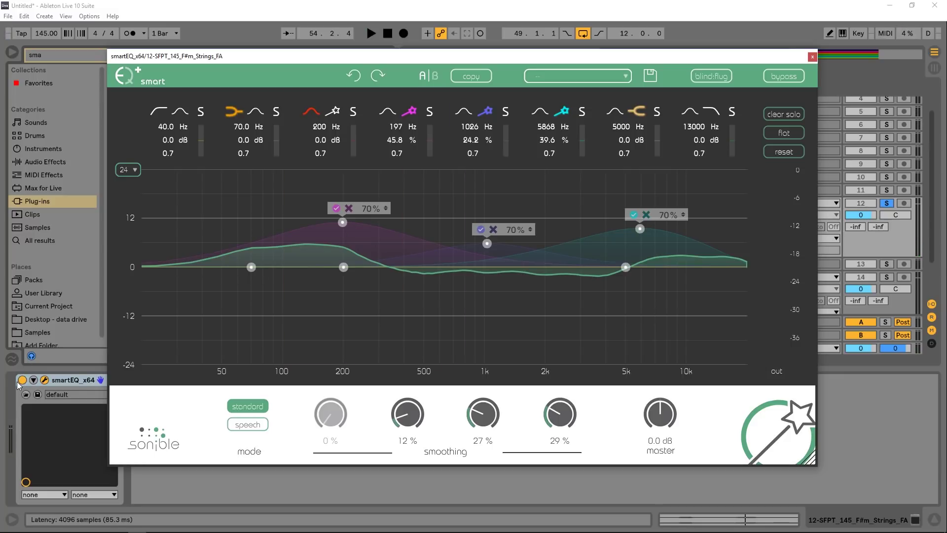
key("space")
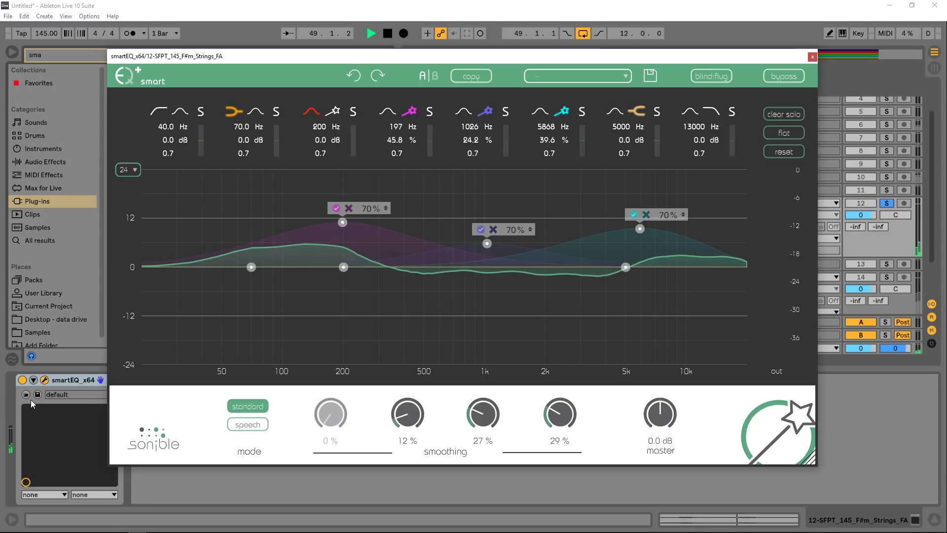
left_click(22, 380)
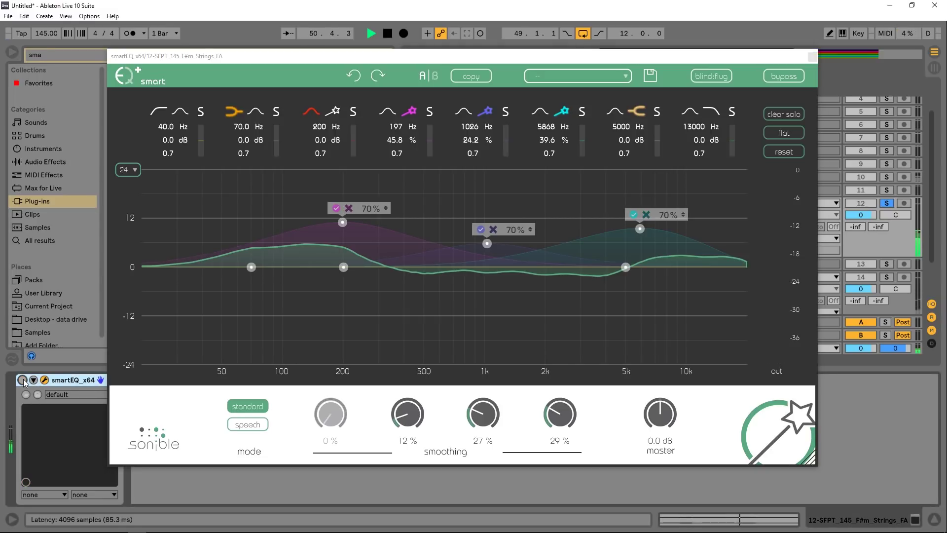
left_click(22, 379)
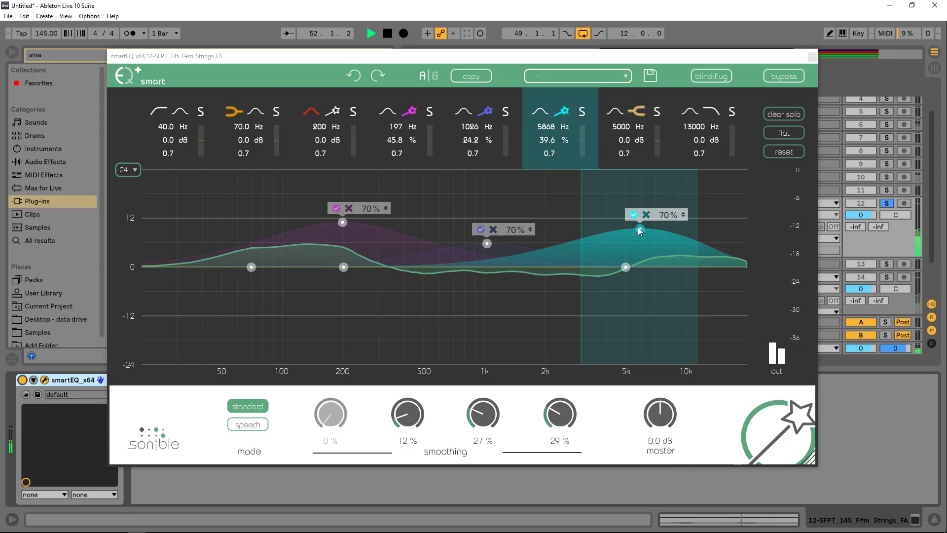
Raise the band amounts: 917 Hz to 100%, 147 Hz to 87.9%, 5868 Hz to 80.4%
left_click_drag(639, 230, 637, 169)
left_click_drag(486, 244, 474, 170)
left_click_drag(342, 222, 315, 179)
left_click_drag(638, 171, 638, 188)
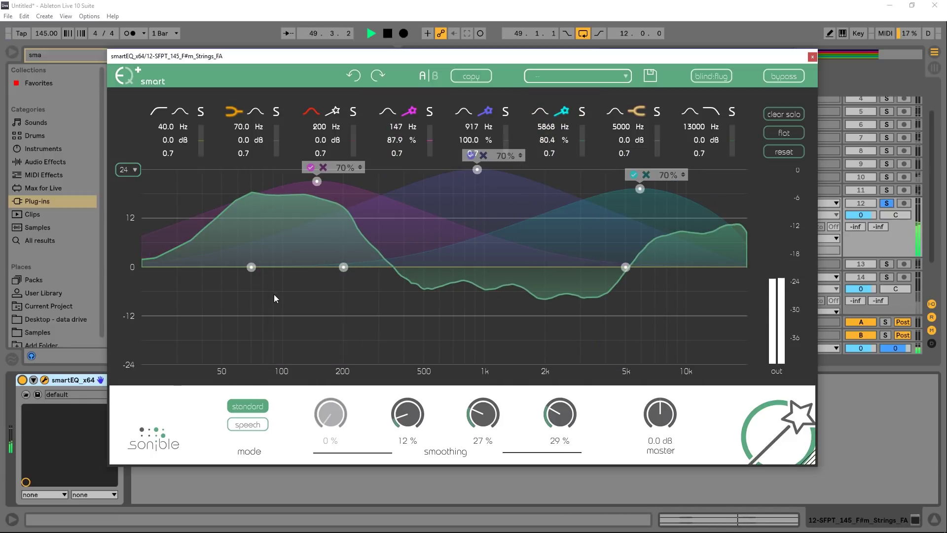
left_click(22, 380)
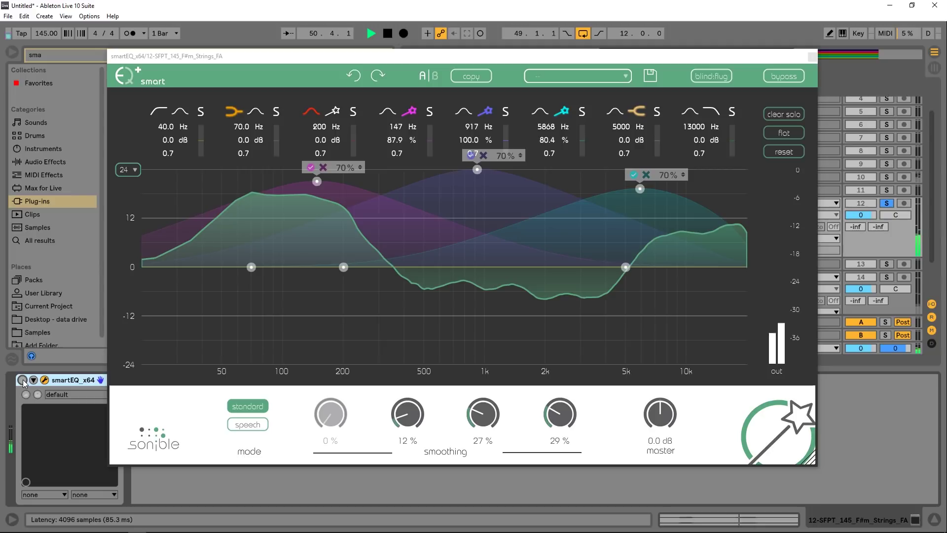
left_click(23, 381)
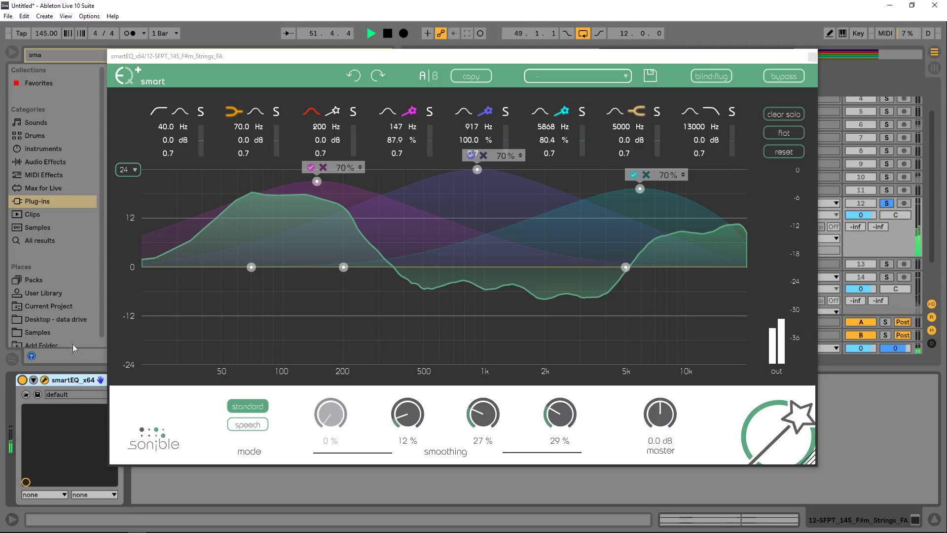
Reposition the strings' low smart band, ending at 371 Hz
left_click_drag(315, 181, 328, 219)
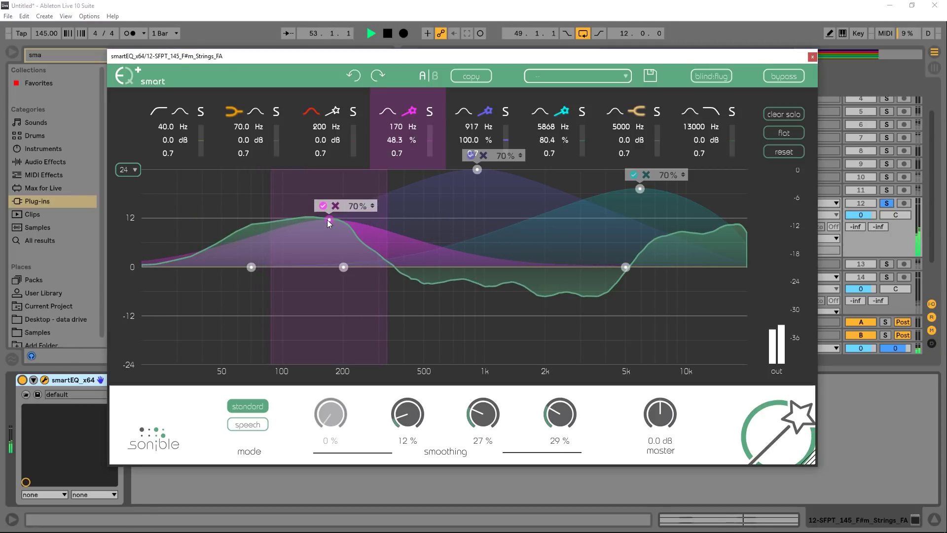
left_click_drag(397, 140, 391, 164)
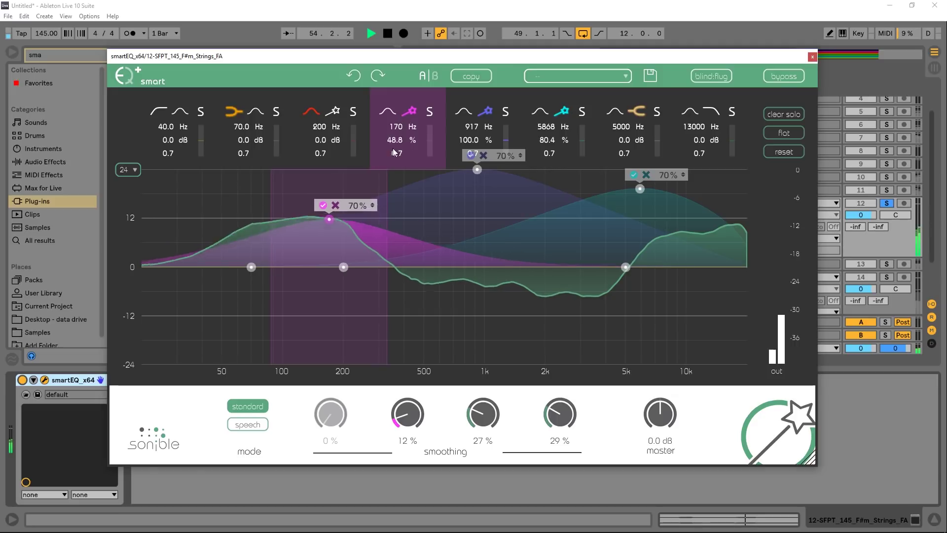
left_click_drag(395, 127, 404, 91)
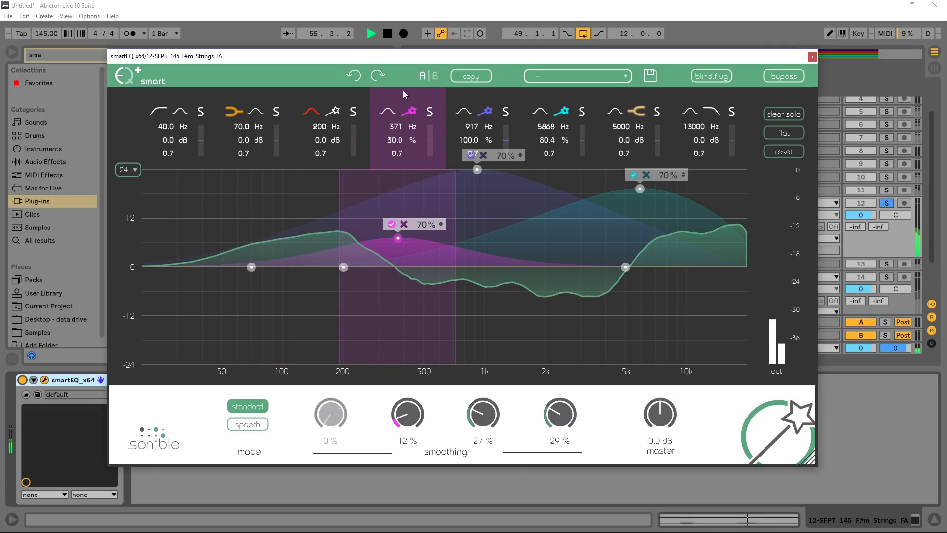
Make the 917 Hz band fixed, disable it, and stop playback
left_click(471, 156)
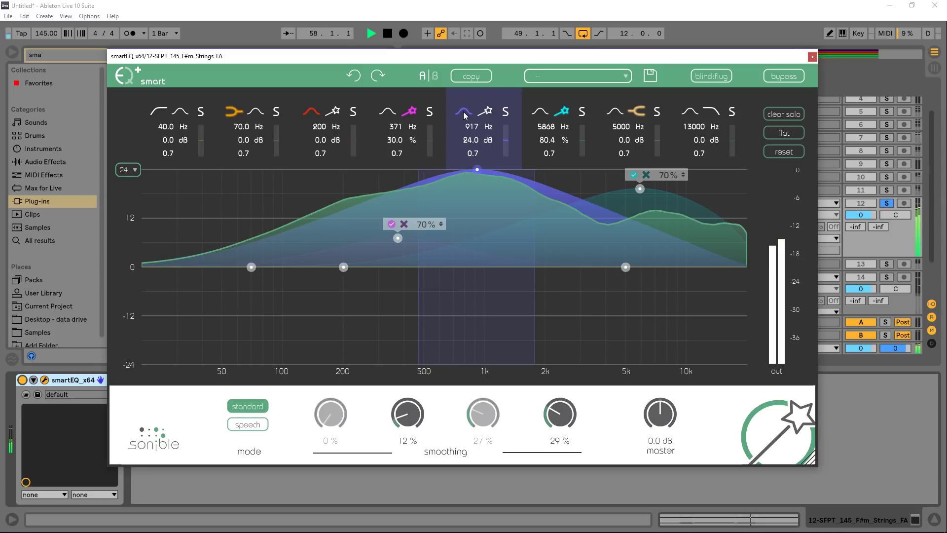
left_click(464, 112)
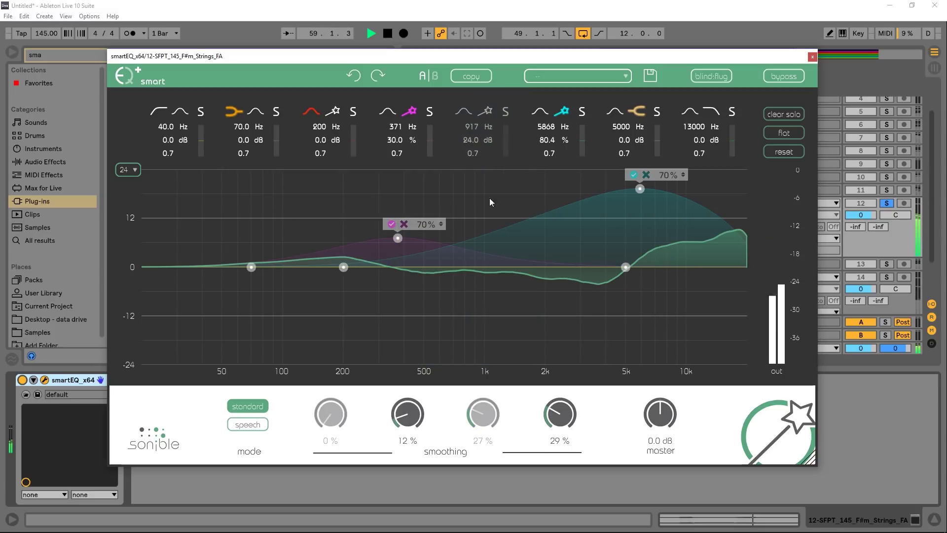
key("space")
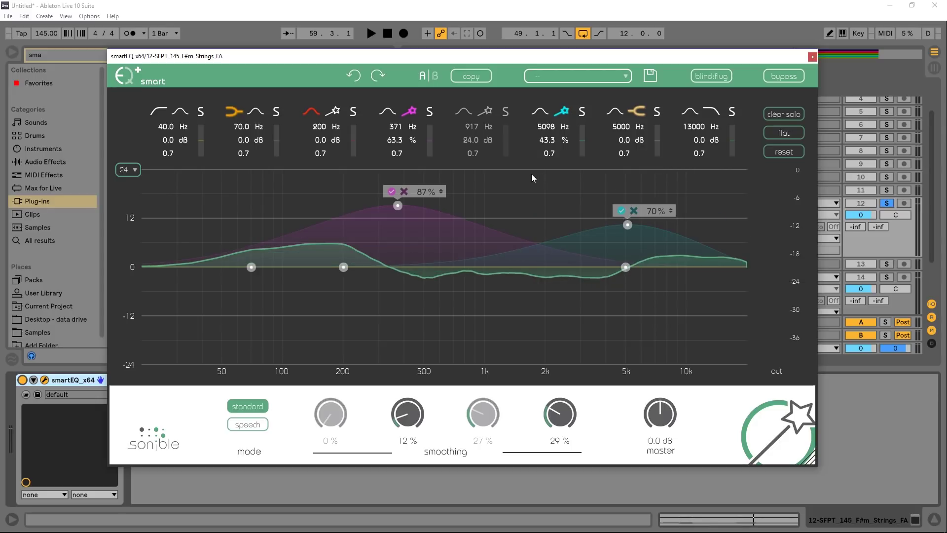
Close the strings' smartEQ window, loop bars 29–41, and stop playback
left_click(812, 57)
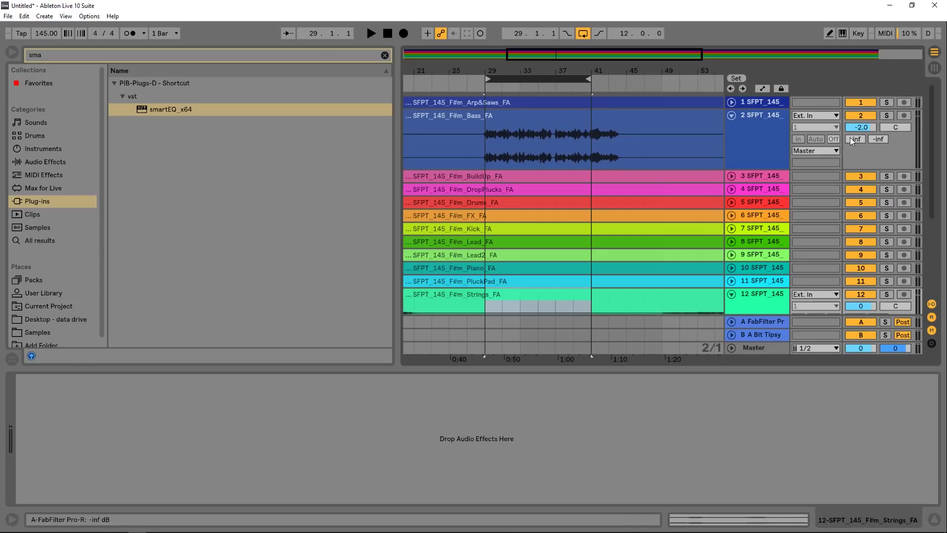
left_click(528, 78)
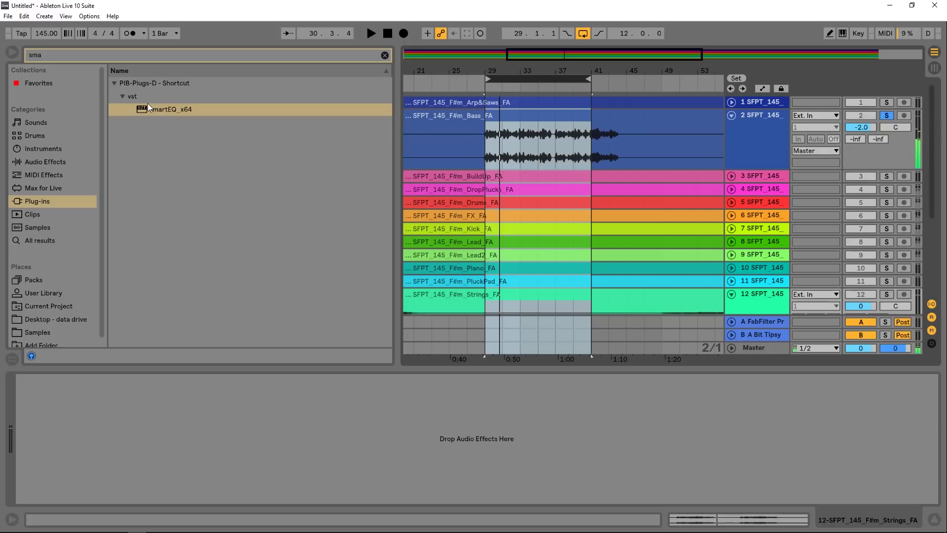
key("space")
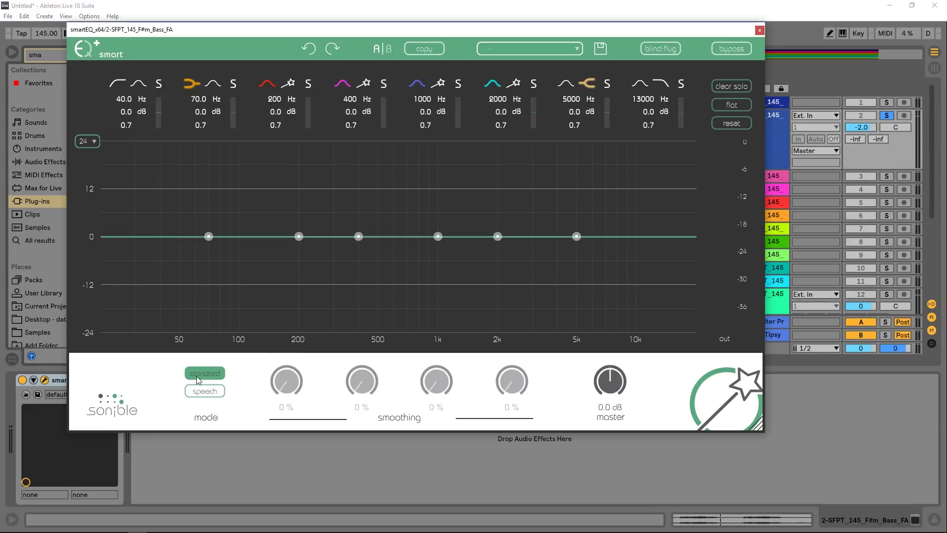
Enable smart learning on the Bass EQ's 400, 1000 and 2000 Hz bands
left_click(365, 84)
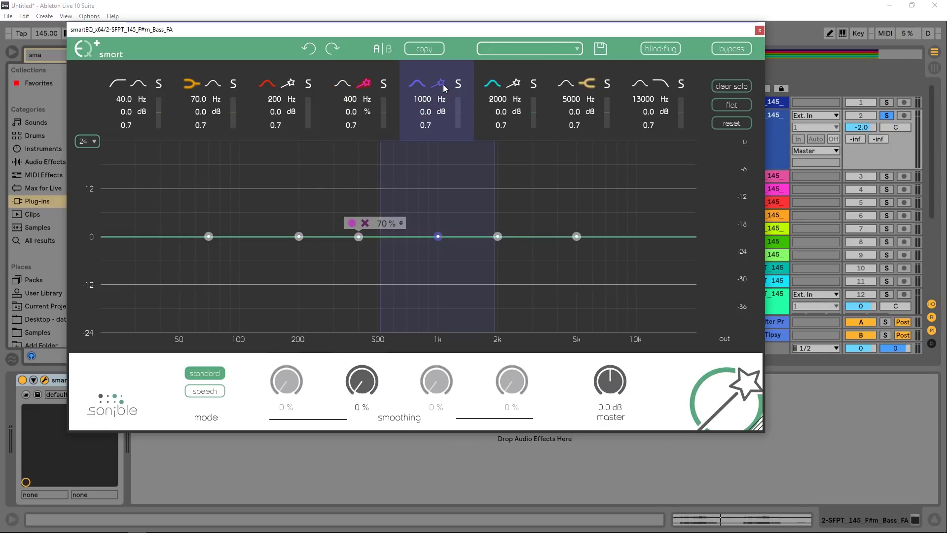
left_click(438, 84)
left_click(515, 84)
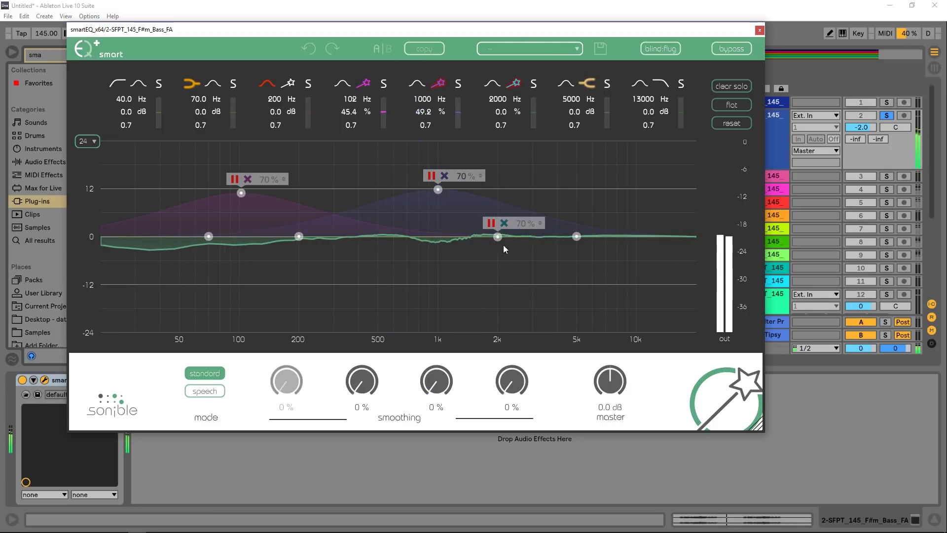
Move the bass 2000 Hz band to about 4788 Hz, then A/B the EQ with bypass
left_click_drag(499, 238, 574, 240)
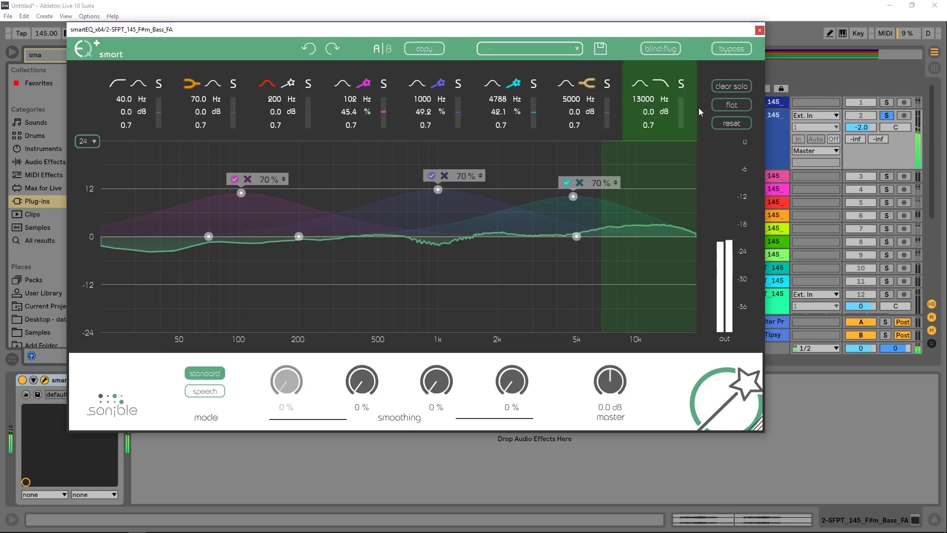
left_click(732, 49)
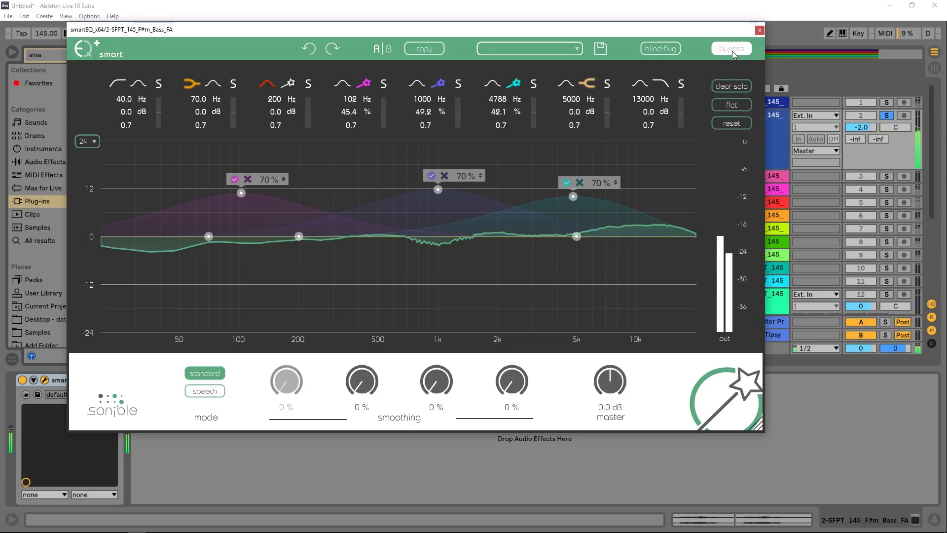
left_click(732, 50)
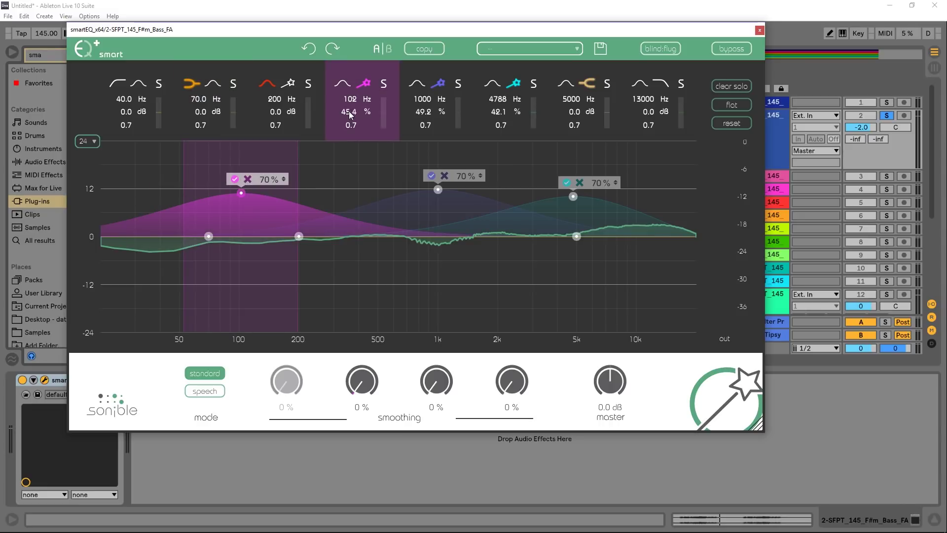
Set bass band amounts: 102 Hz to -52.5%, 4788 Hz to 67.1%, 1000 Hz to -80%
left_click_drag(350, 114, 344, 227)
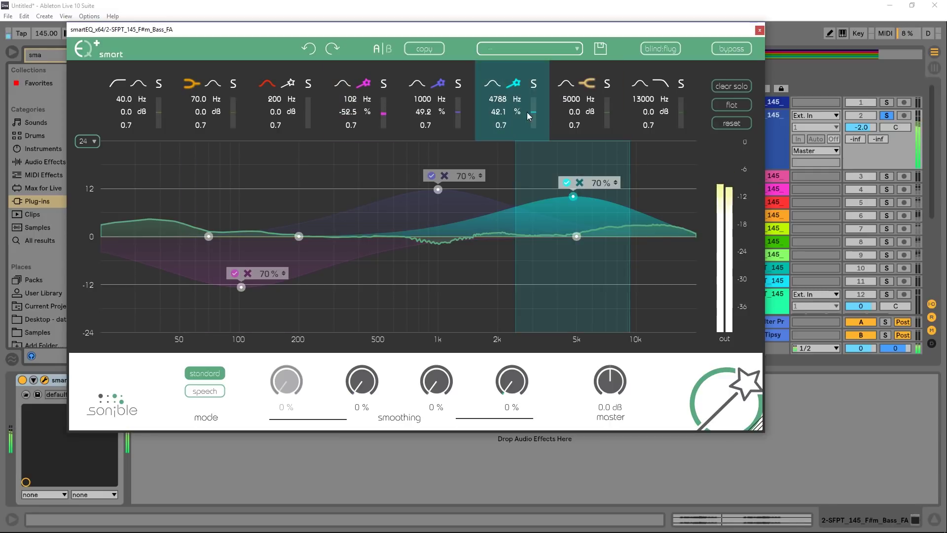
left_click_drag(504, 113, 505, 82)
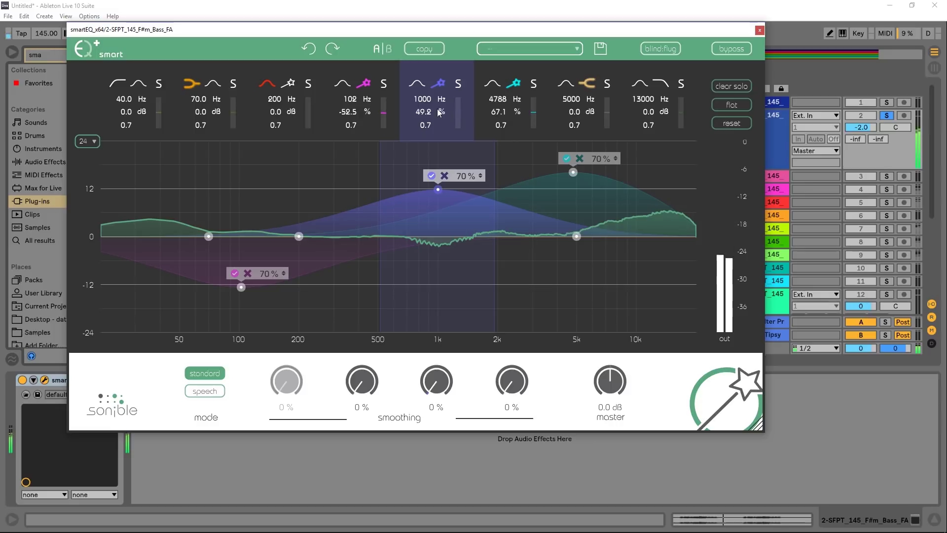
left_click_drag(423, 112, 434, 263)
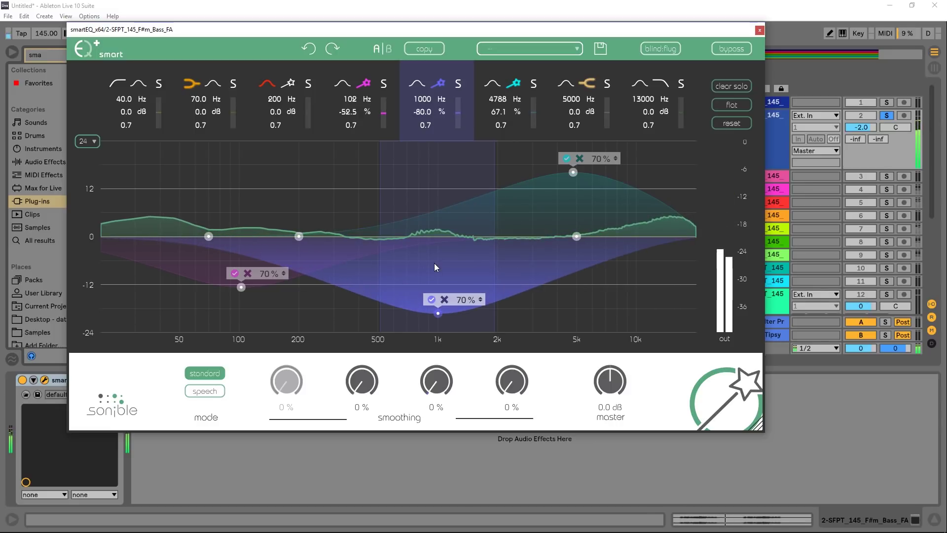
Set the third and fourth smoothing to 24% and the 1000 Hz amount to 100%
left_click_drag(433, 389, 434, 365)
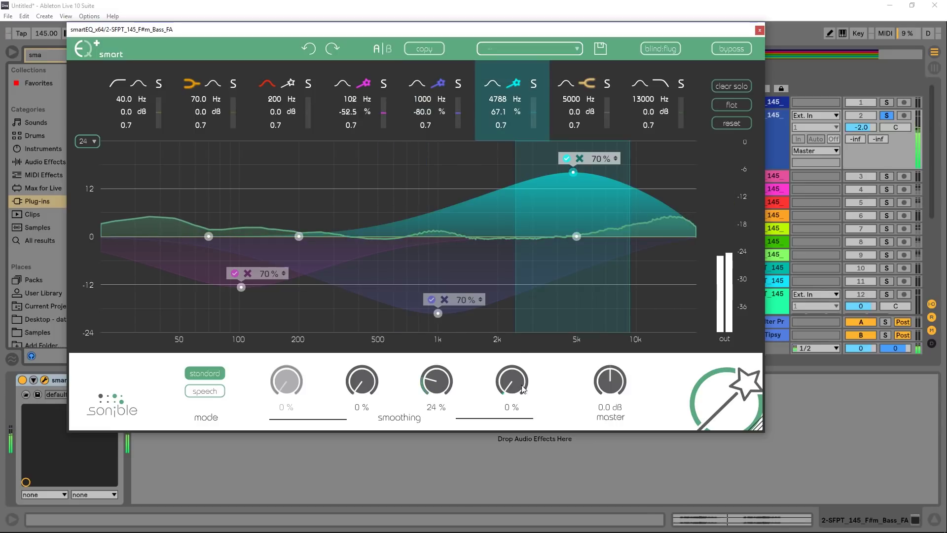
left_click_drag(524, 390, 521, 357)
left_click_drag(459, 302, 463, 254)
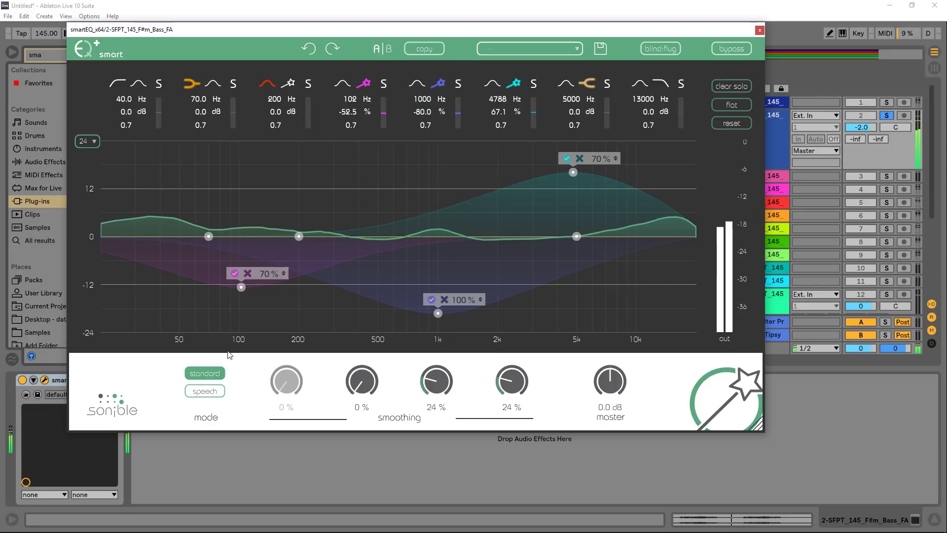
Bypass the Bass smartEQ+ to compare against the dry bass
left_click(733, 47)
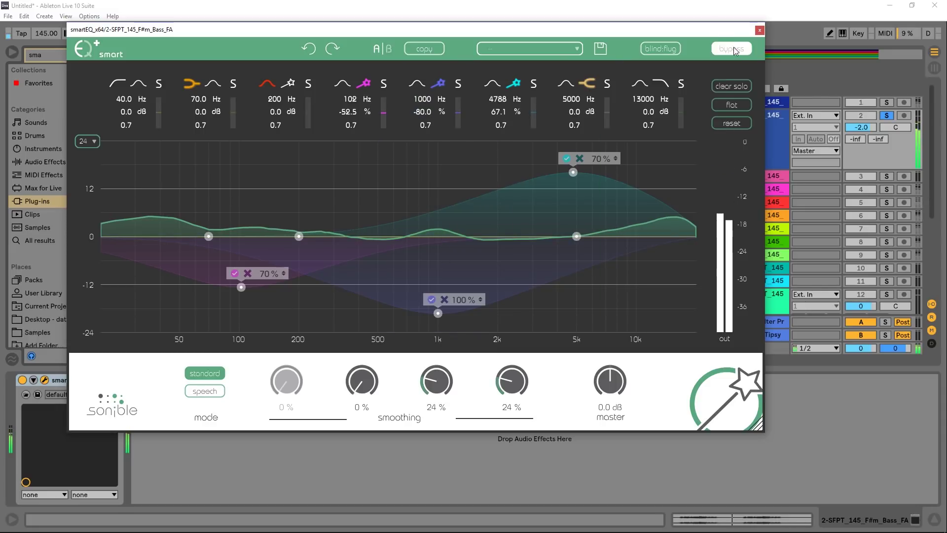